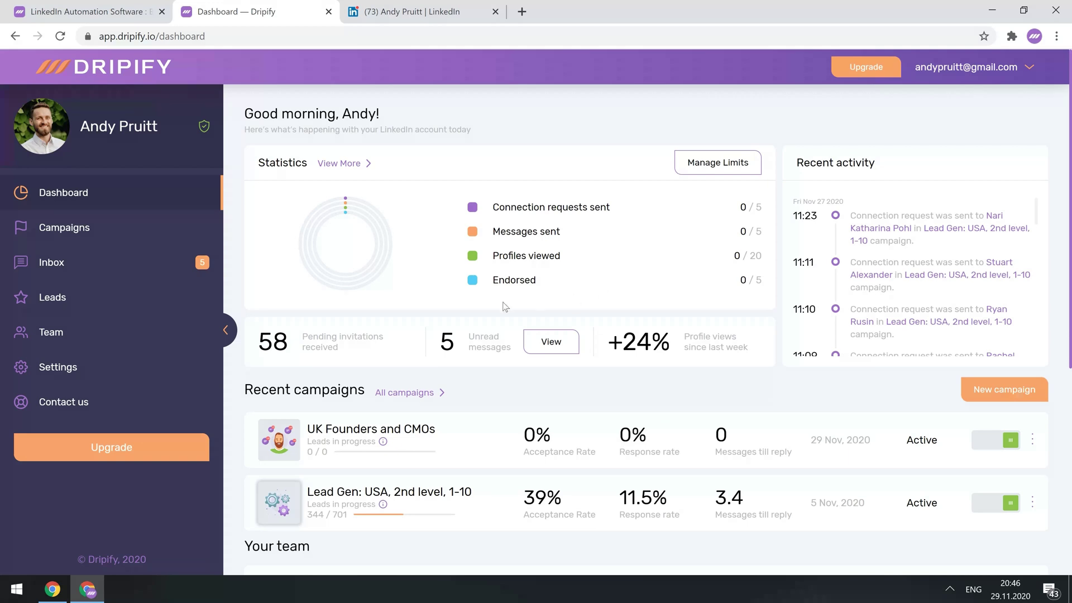
# Close the extra dripify.io homepage tab, leaving the Dripify dashboard open beside LinkedIn.
pyautogui.click(46, 17)
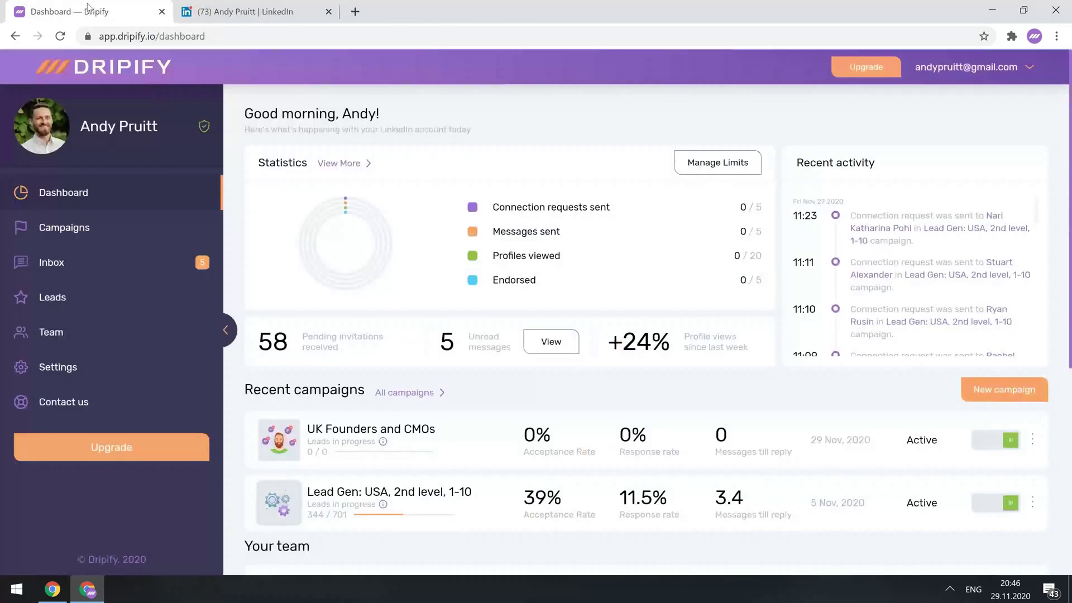
pyautogui.middleClick(89, 9)
pyautogui.scroll(-2, 579, 295)
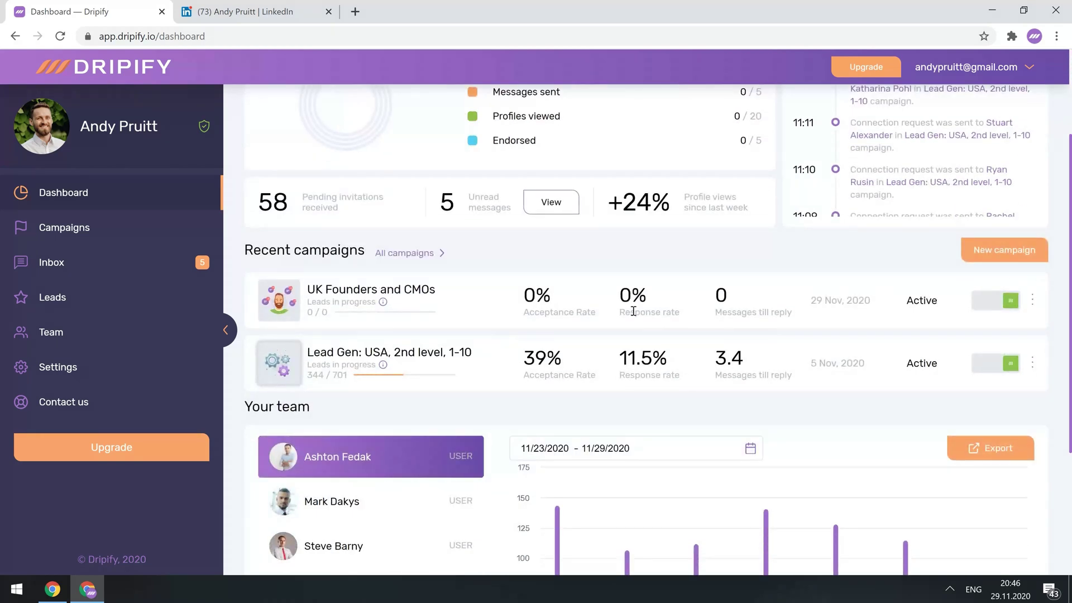
pyautogui.scroll(-3, 588, 314)
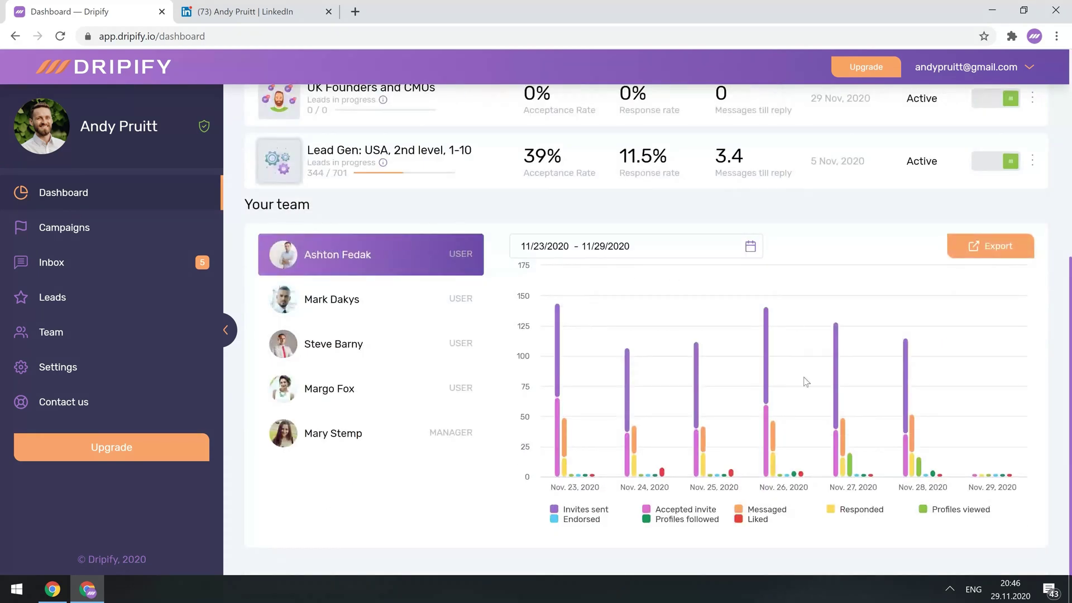
pyautogui.scroll(6, 658, 387)
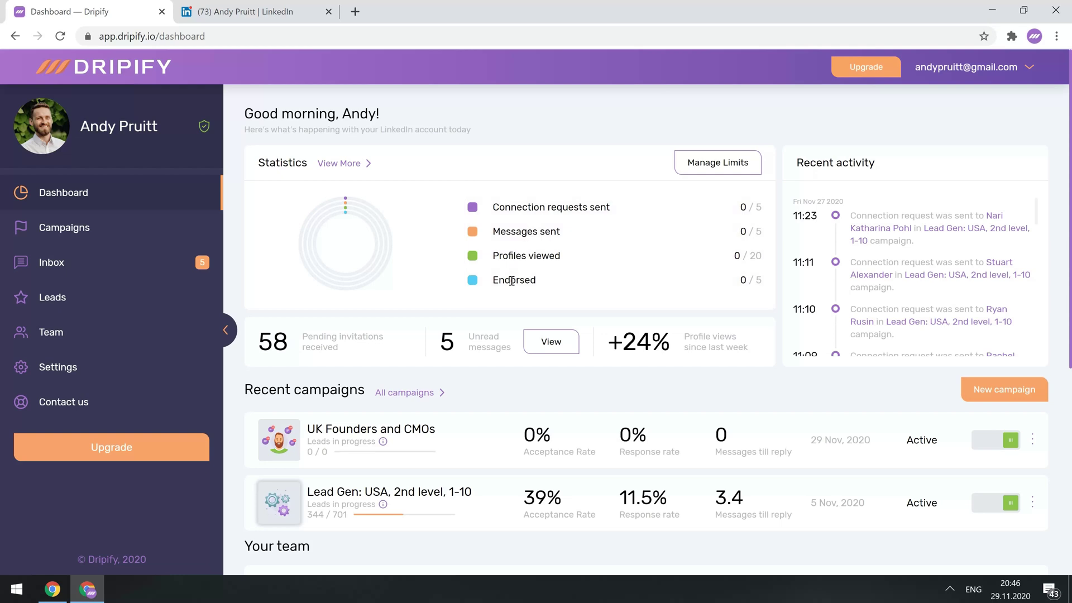
pyautogui.click(340, 162)
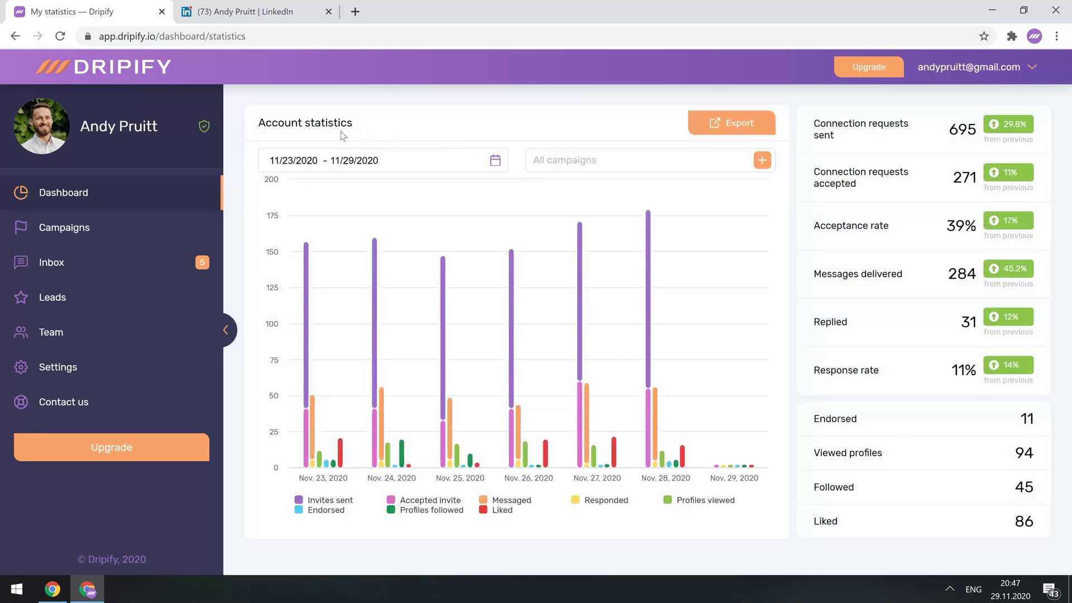
pyautogui.click(129, 184)
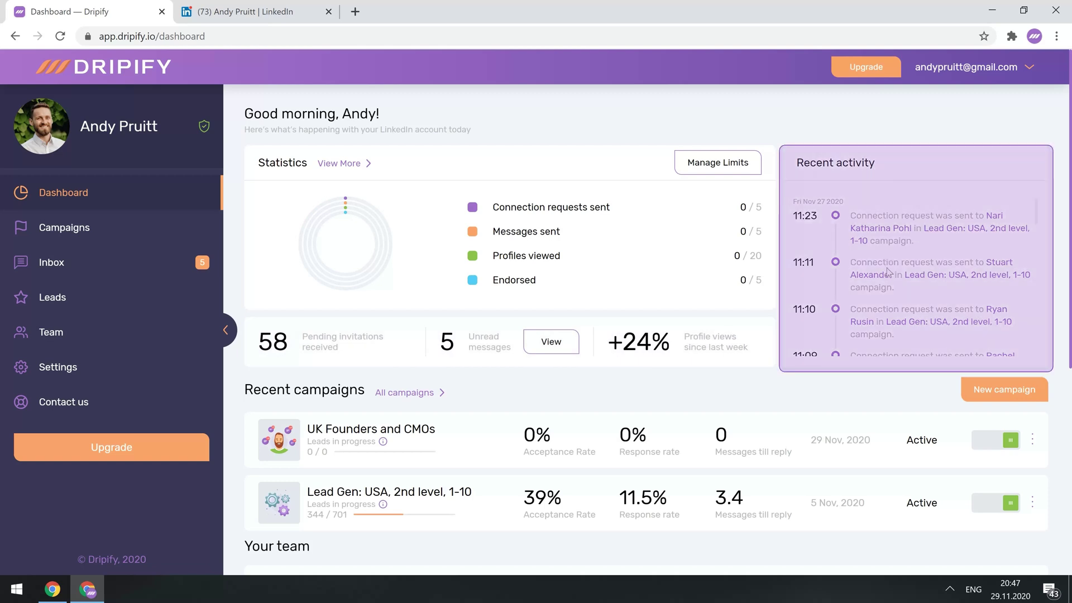
# Scroll through Recent activity and switch the Your team chart to the second, then third member.
pyautogui.scroll(-10, 888, 272)
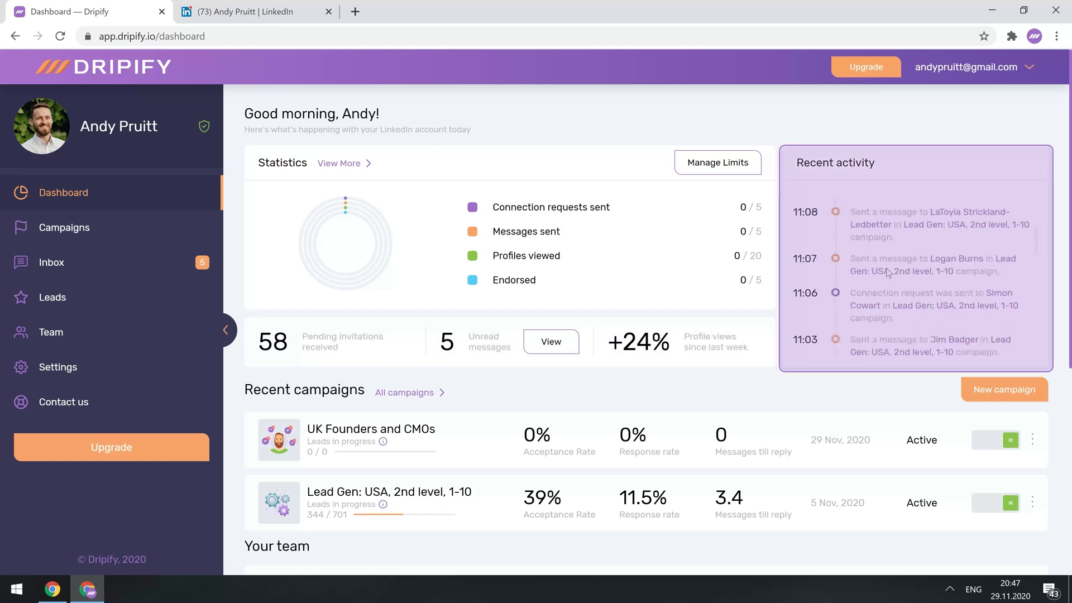
pyautogui.scroll(-8, 888, 272)
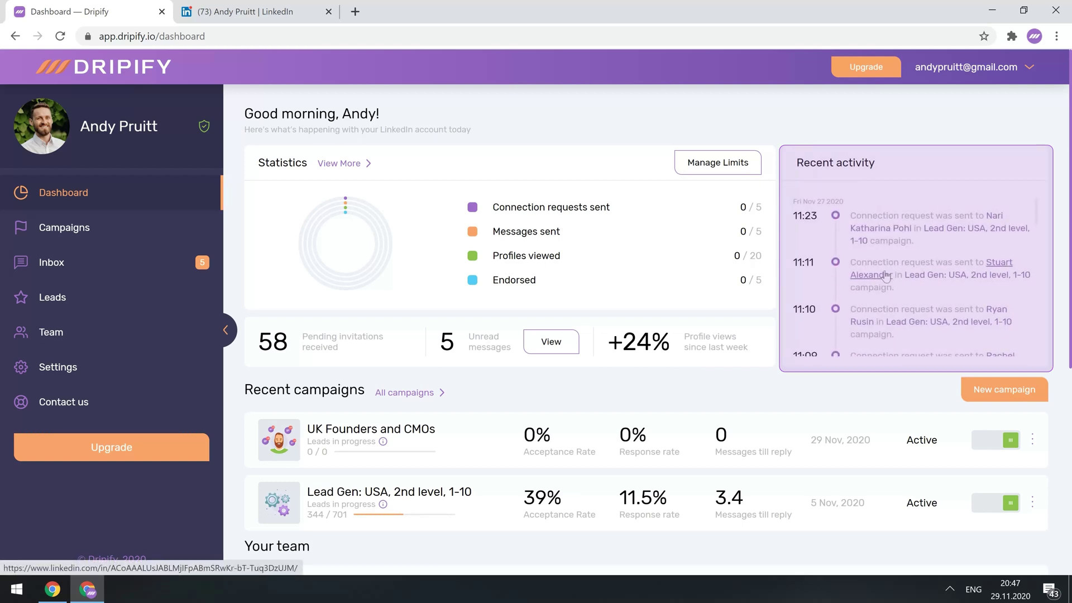
pyautogui.scroll(-3, 886, 276)
pyautogui.scroll(-4, 776, 366)
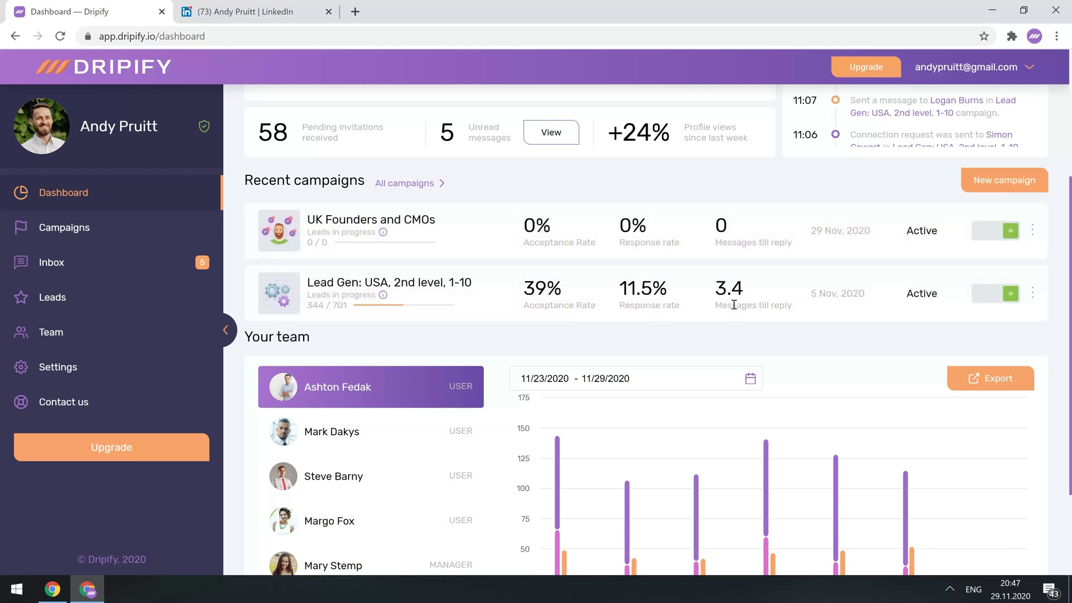
pyautogui.scroll(-2, 734, 304)
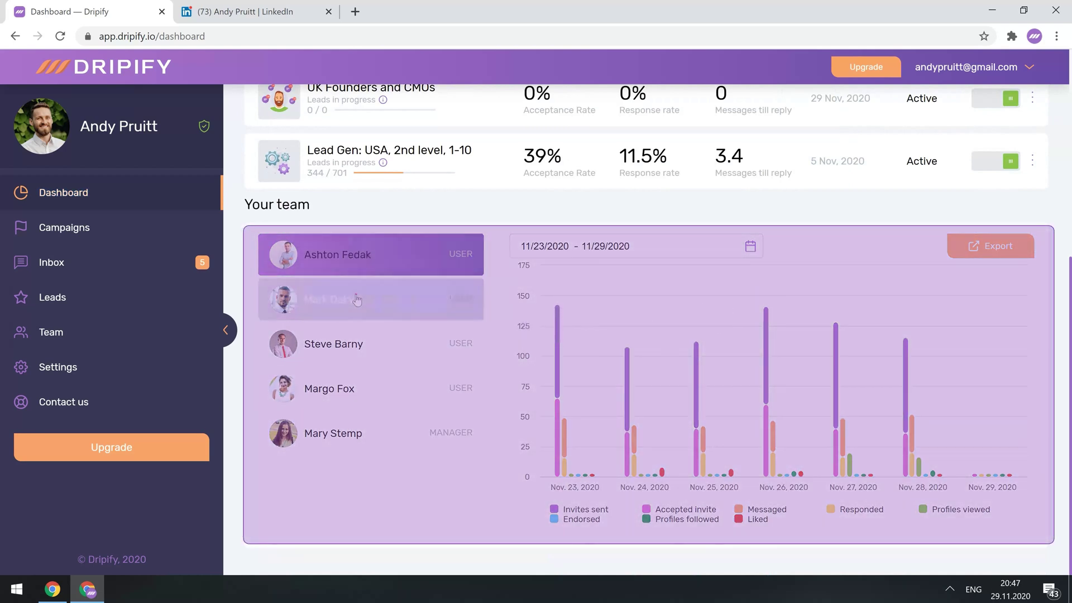
pyautogui.click(358, 300)
pyautogui.click(366, 346)
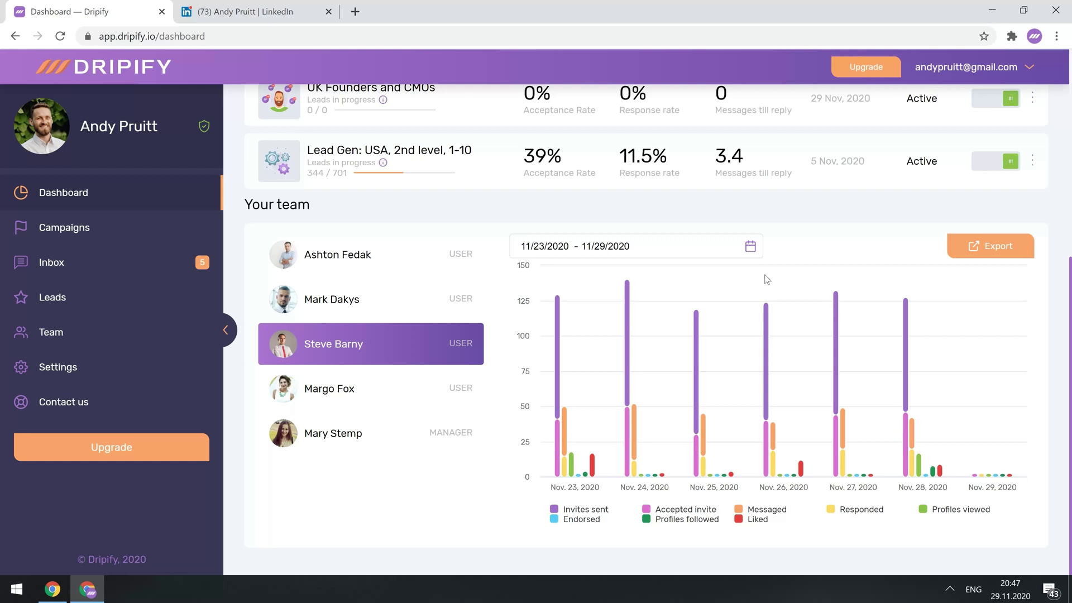
pyautogui.scroll(6, 766, 279)
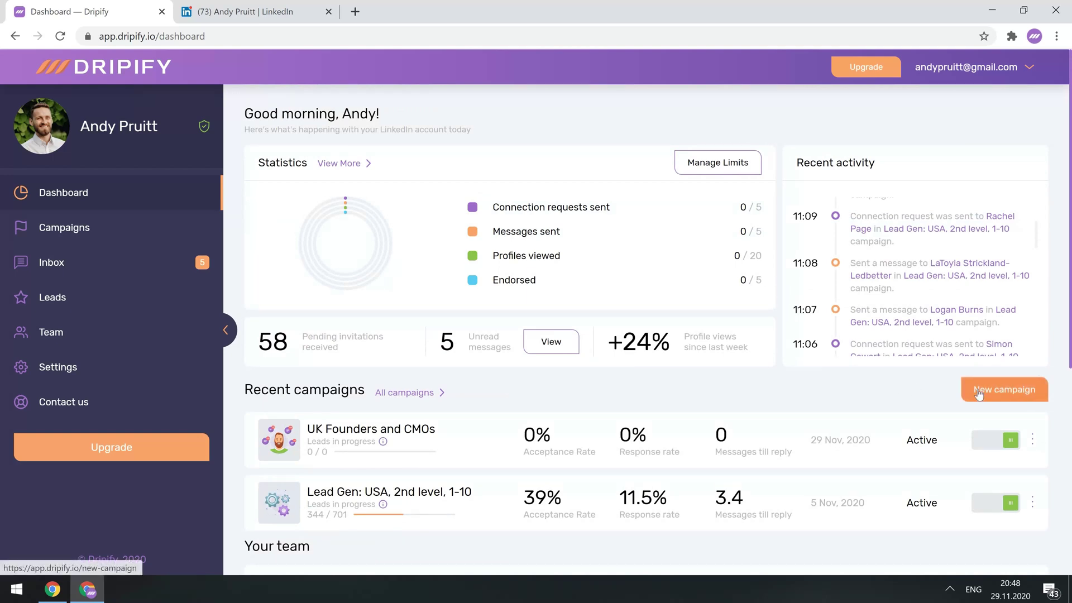
pyautogui.click(134, 234)
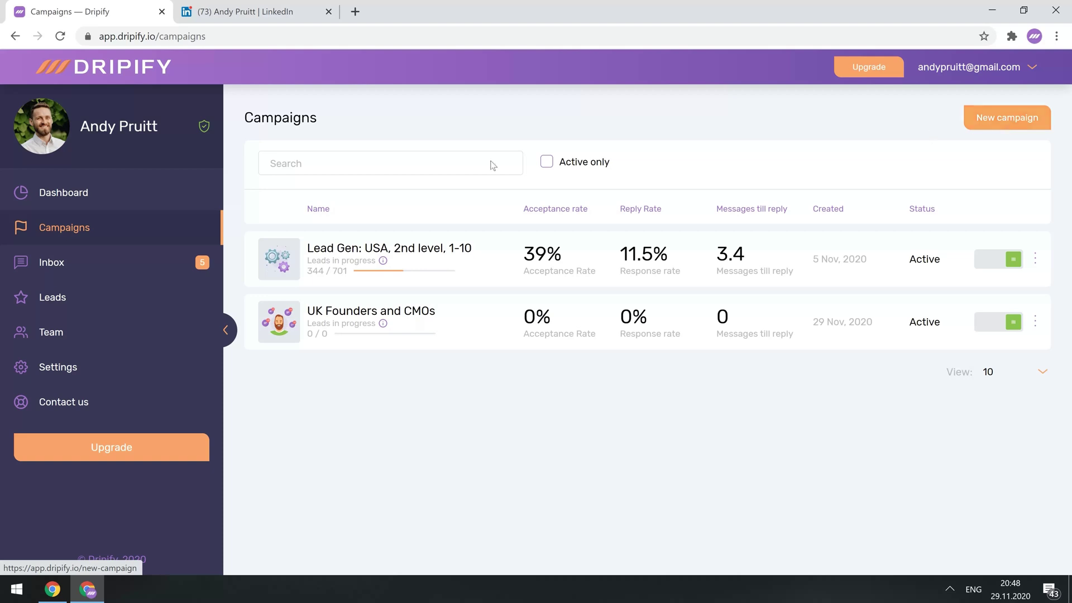
pyautogui.click(89, 191)
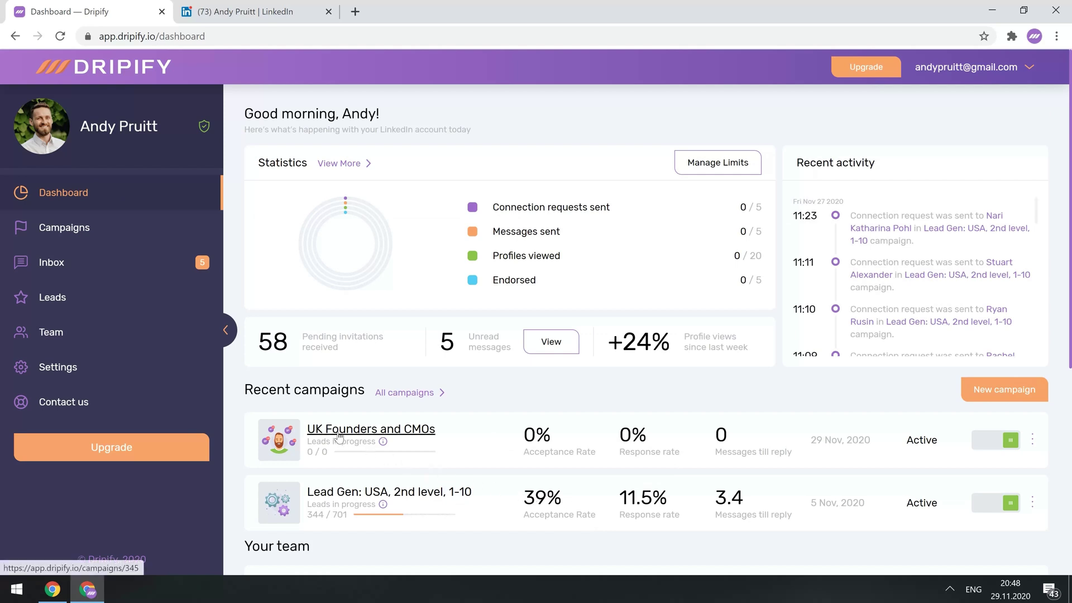
# Show the Lead Gen: USA, 2nd level, 1-10 campaign's Audience lists, previewing and dismissing Add leads.
pyautogui.click(357, 490)
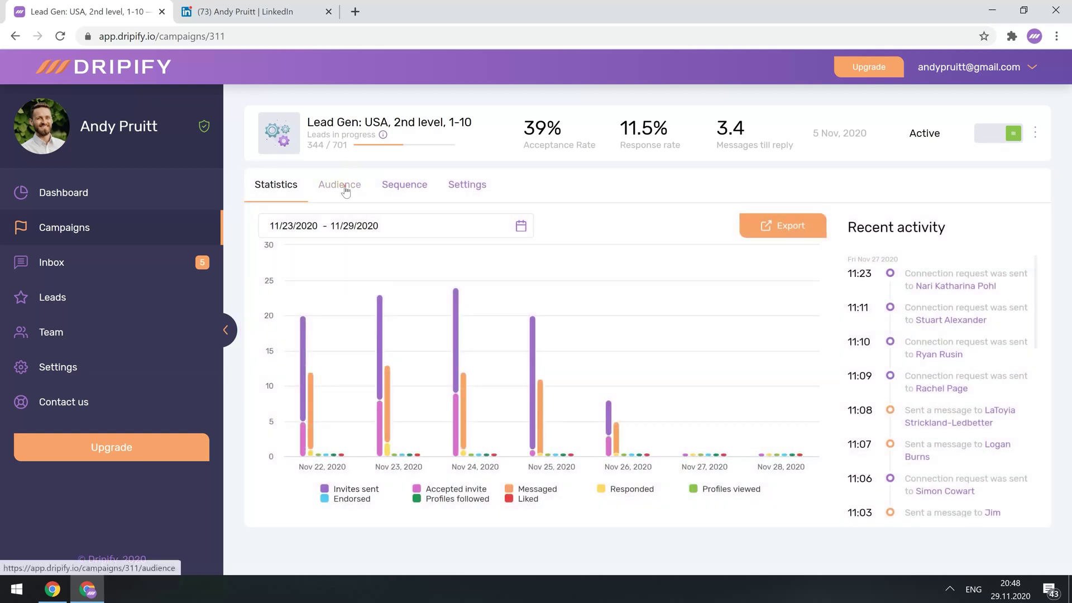
pyautogui.click(346, 189)
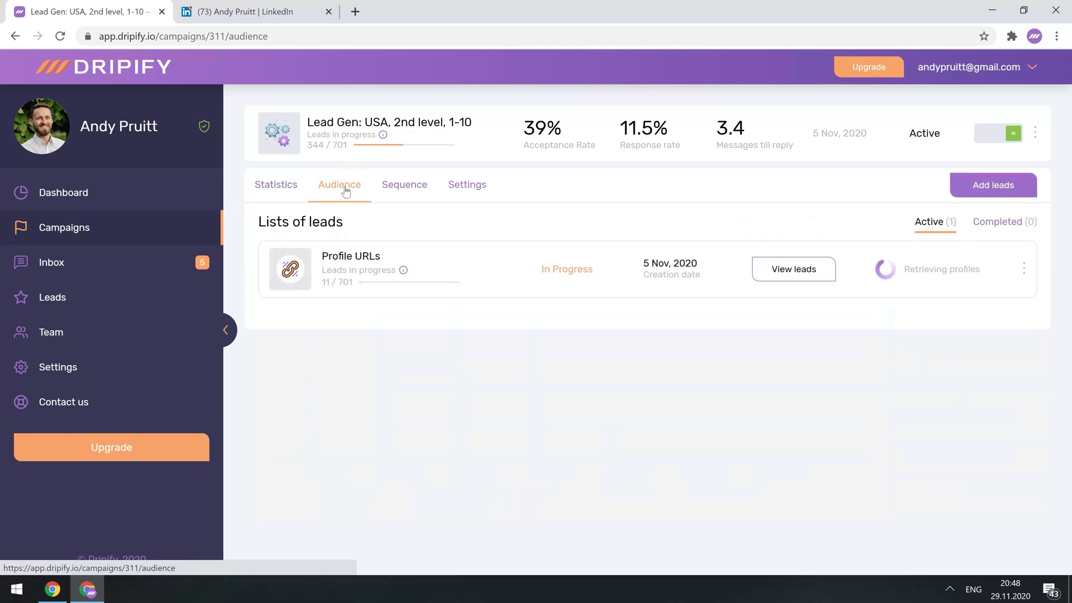
pyautogui.click(980, 187)
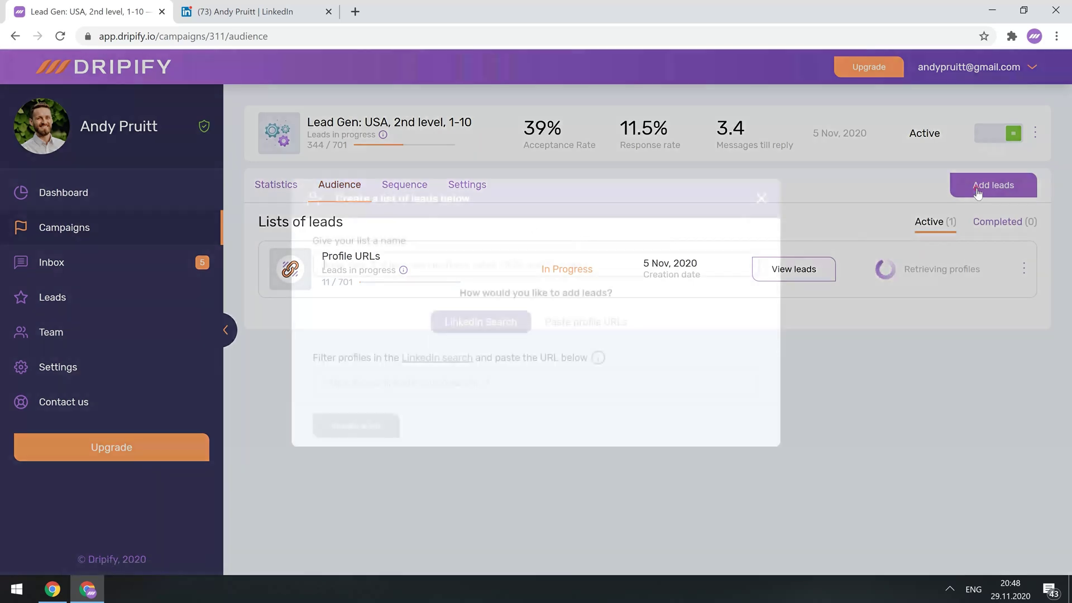
pyautogui.click(763, 200)
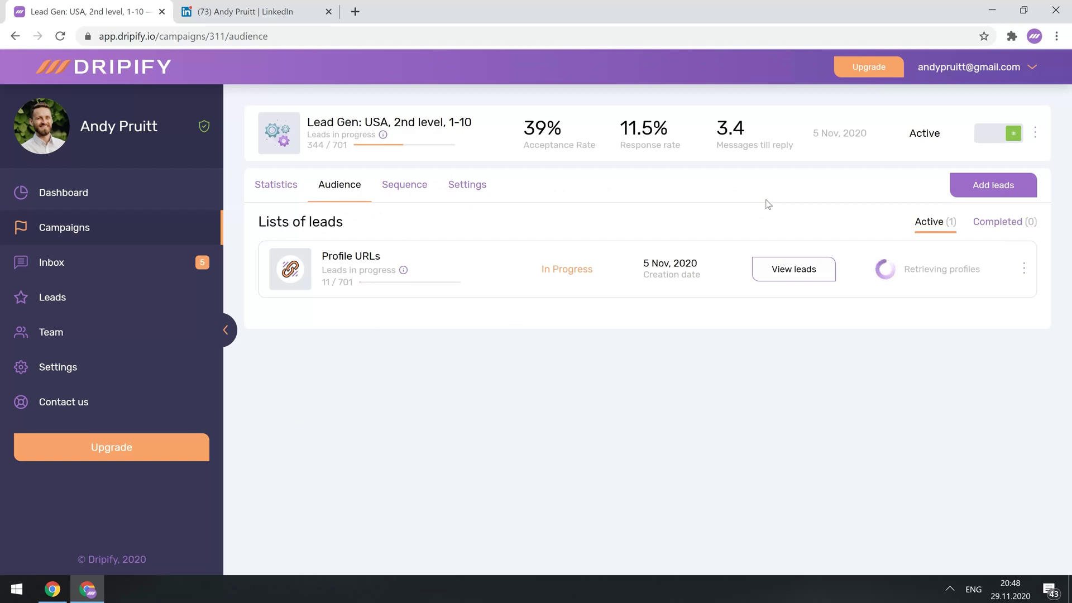
# View the campaign's Sequence and first Message step, then its Settings page.
pyautogui.click(402, 187)
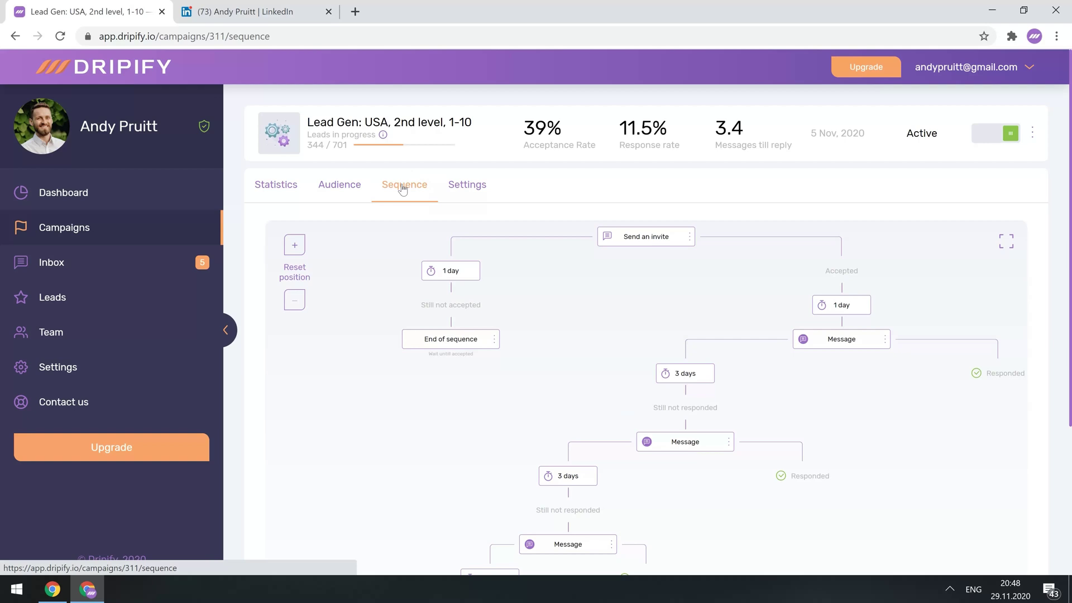
pyautogui.click(835, 342)
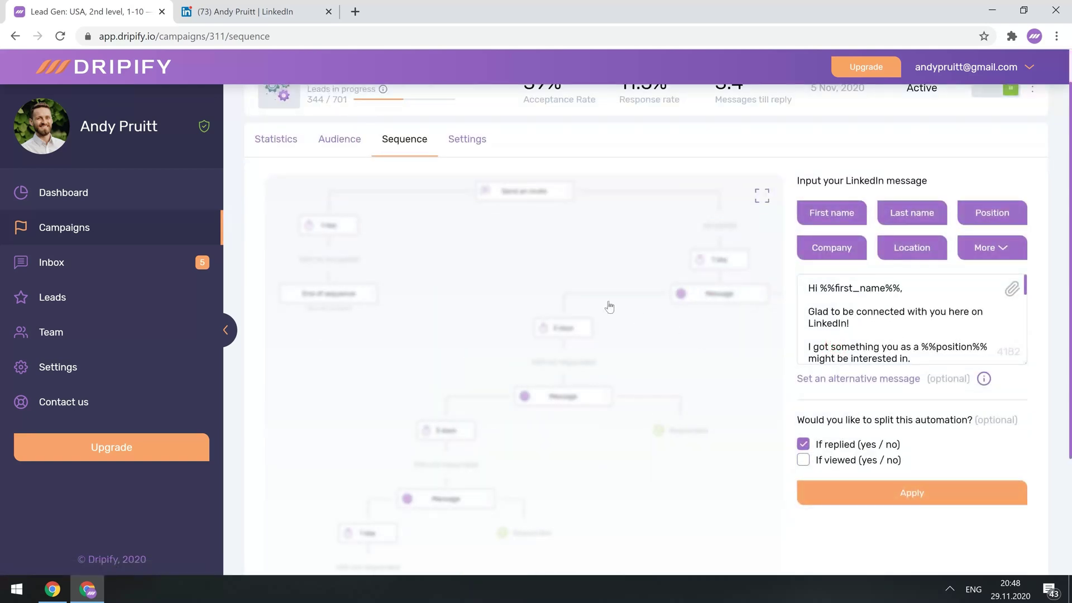
pyautogui.click(466, 139)
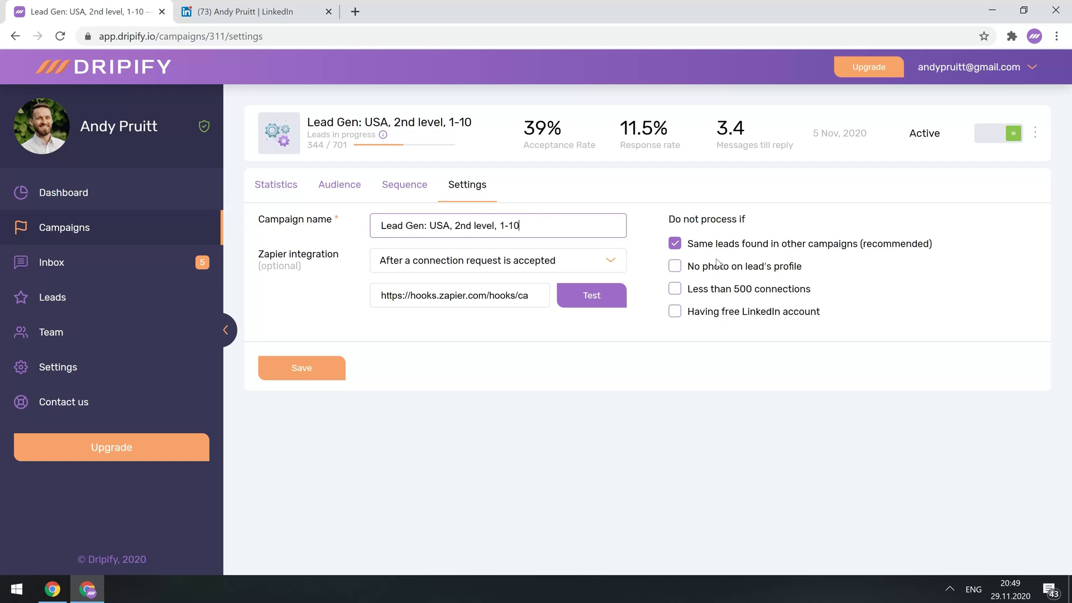
# Browse inbox conversations, filtering to unread and then starred important ones.
pyautogui.click(179, 264)
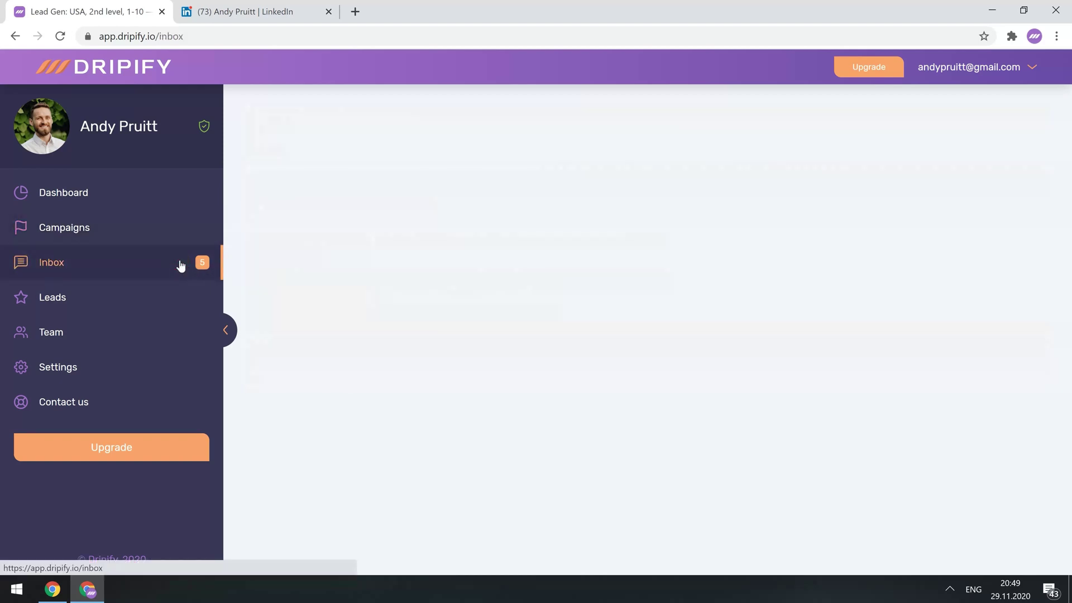
pyautogui.scroll(-5, 346, 274)
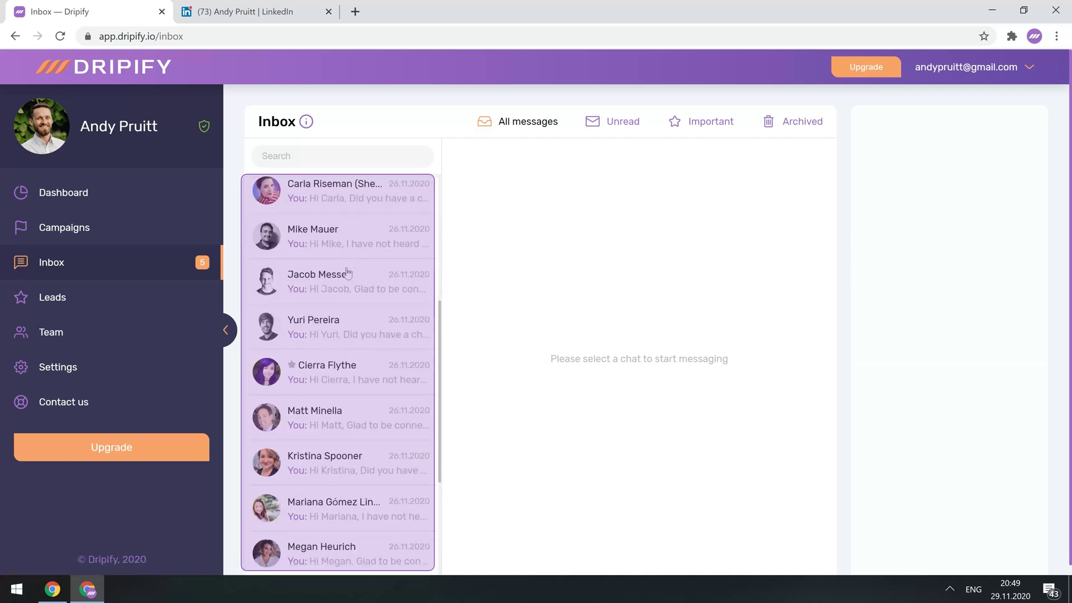
pyautogui.click(373, 381)
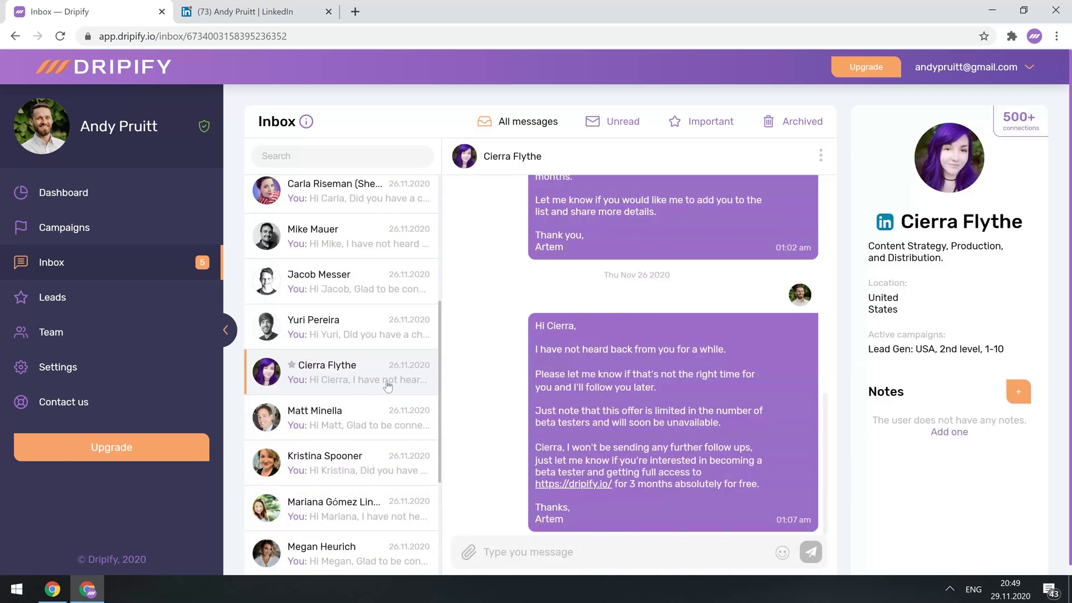
pyautogui.click(621, 124)
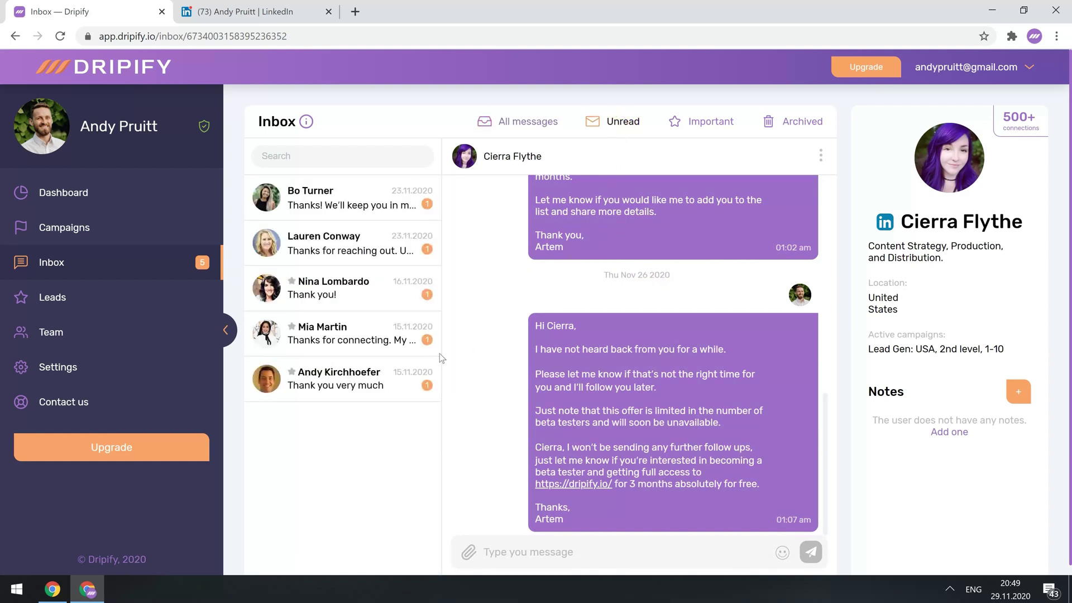
pyautogui.click(321, 384)
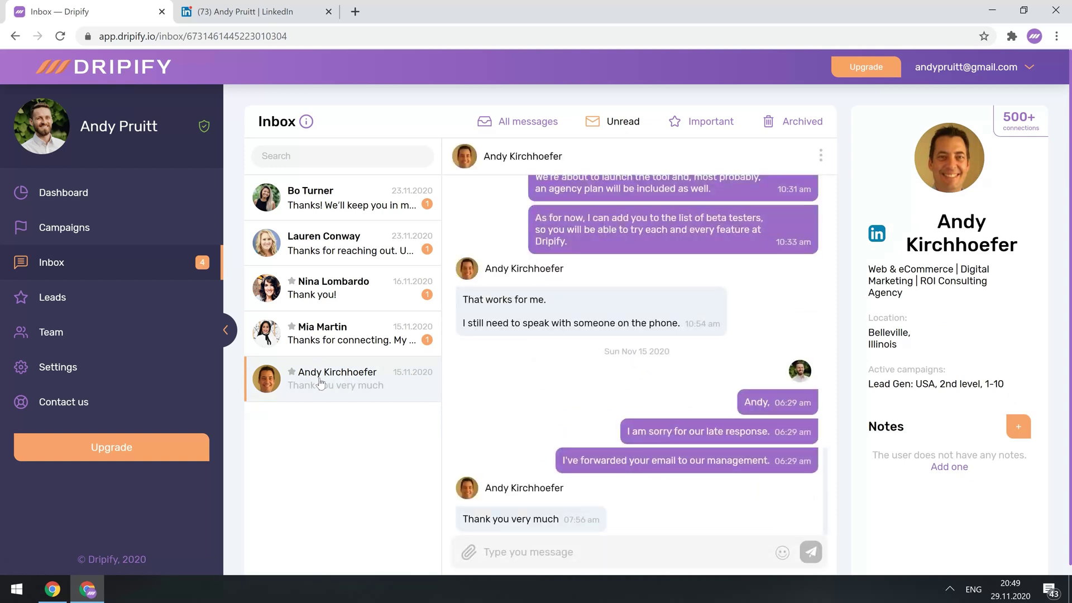
pyautogui.click(697, 127)
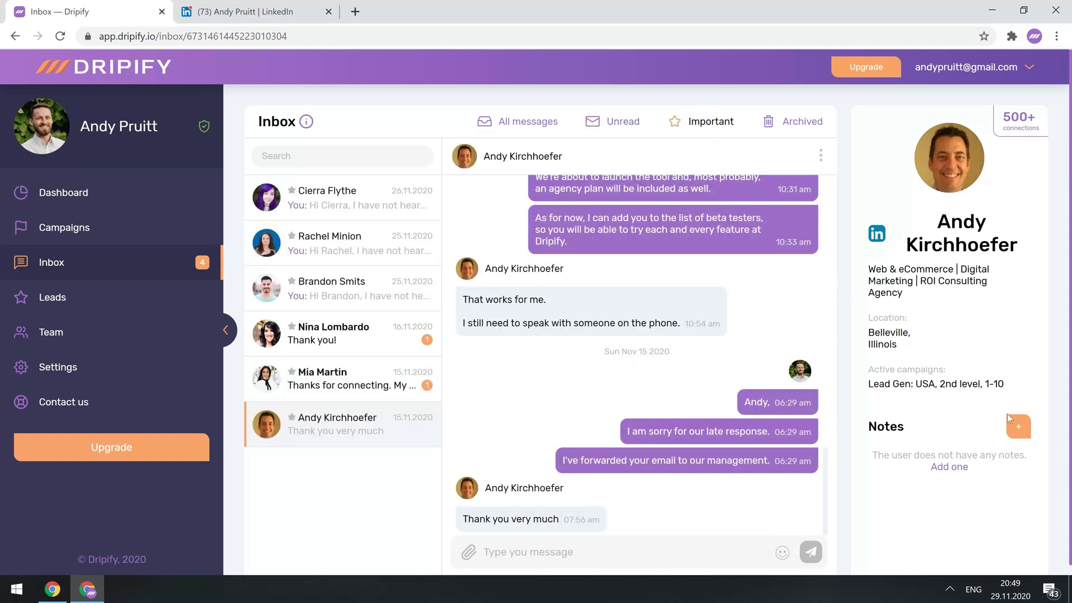
# Preview a contact note without saving, show archived conversations, then go to the Leads page.
pyautogui.click(1020, 429)
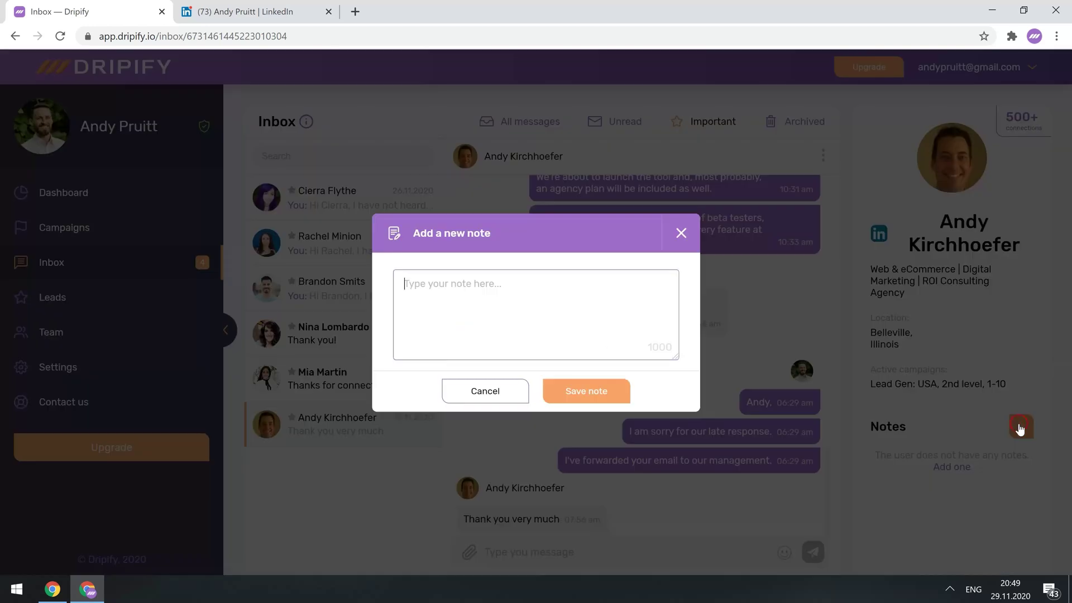
pyautogui.click(485, 393)
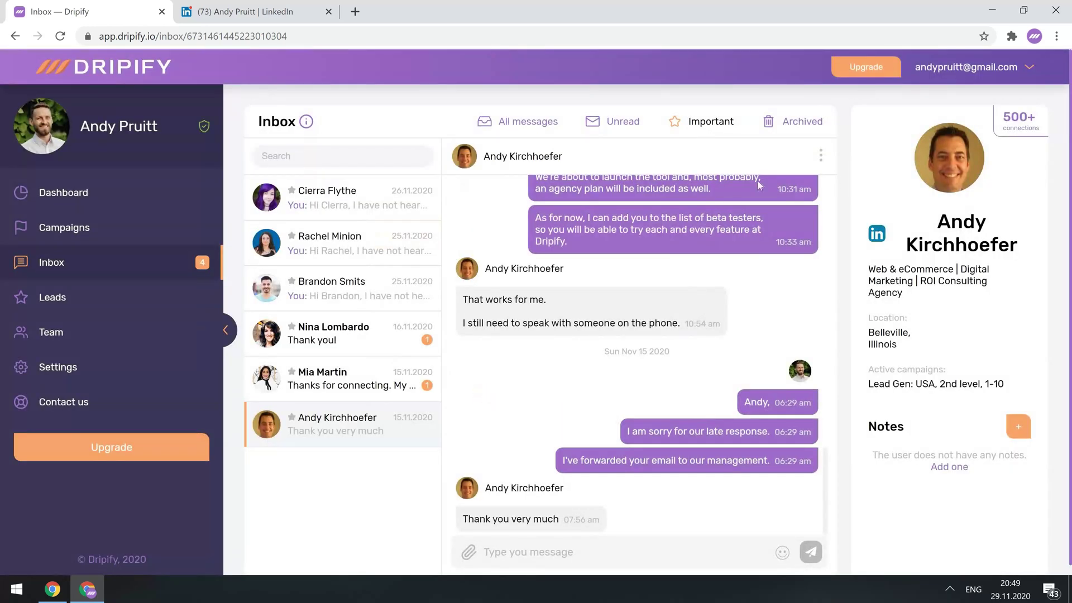
pyautogui.click(795, 130)
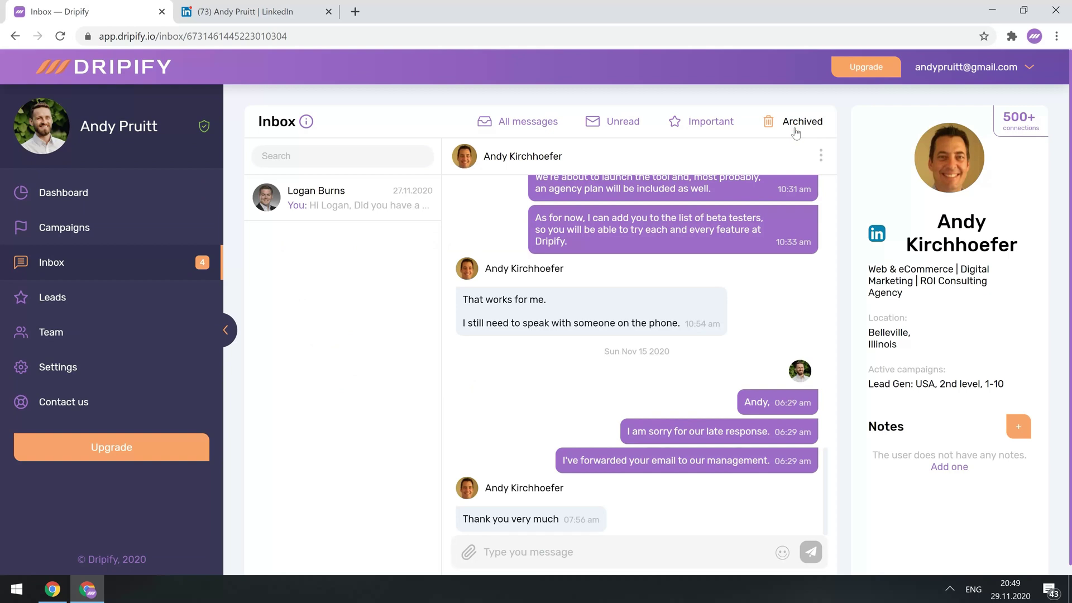
pyautogui.click(67, 306)
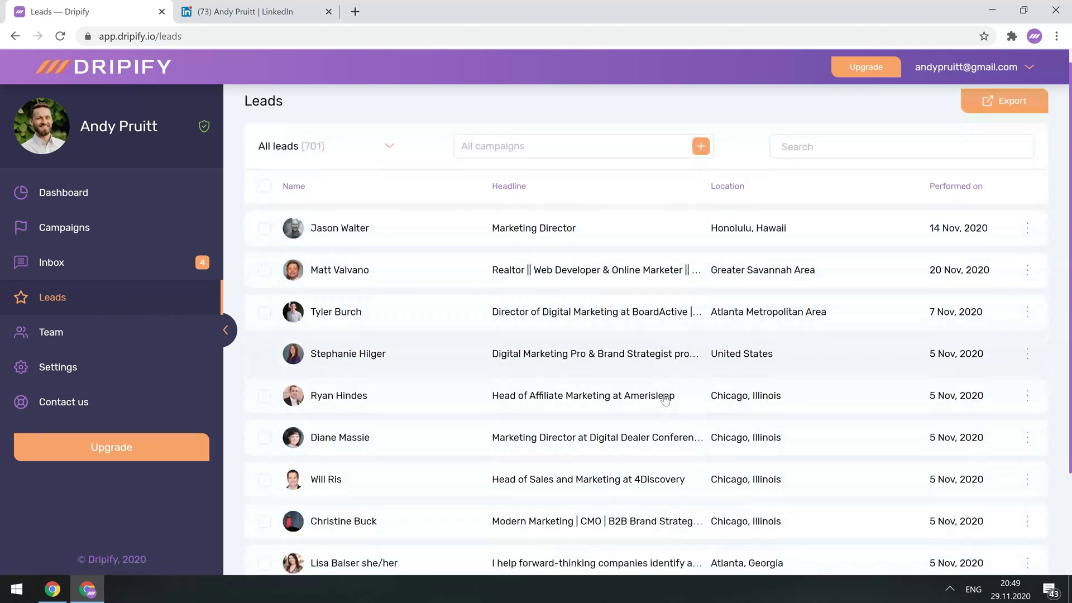
# Expand the first lead's profile details and preview its note form without saving.
pyautogui.scroll(-4, 664, 399)
pyautogui.scroll(4, 614, 380)
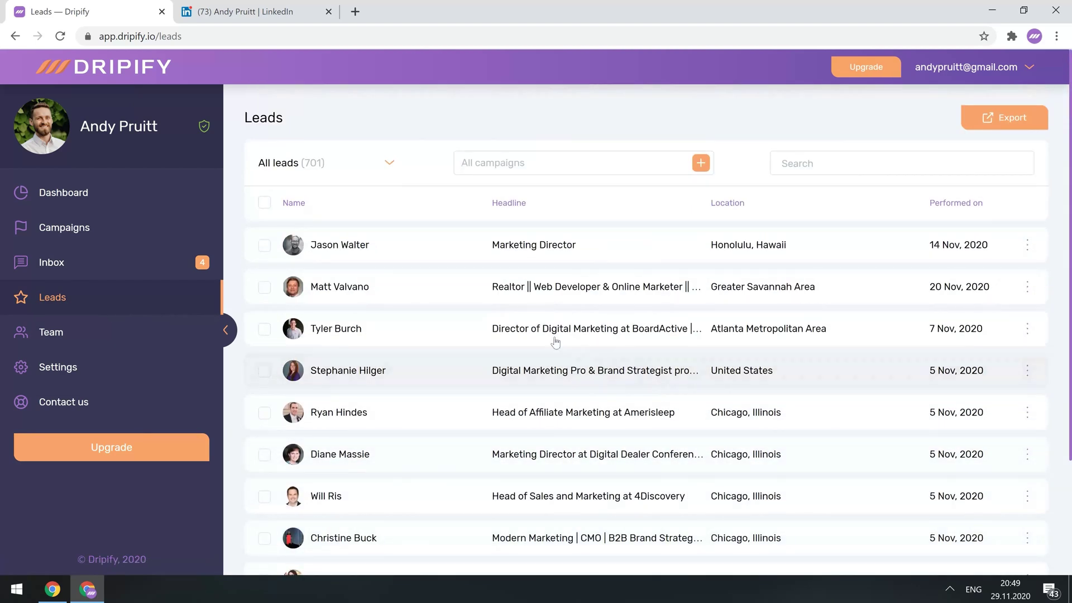
pyautogui.click(397, 247)
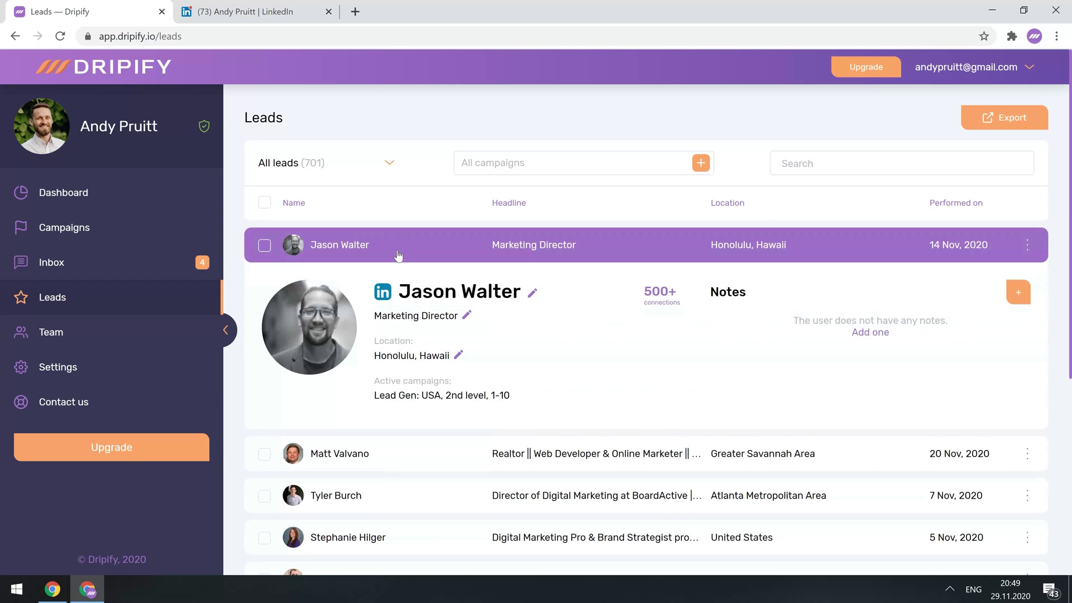
pyautogui.click(863, 335)
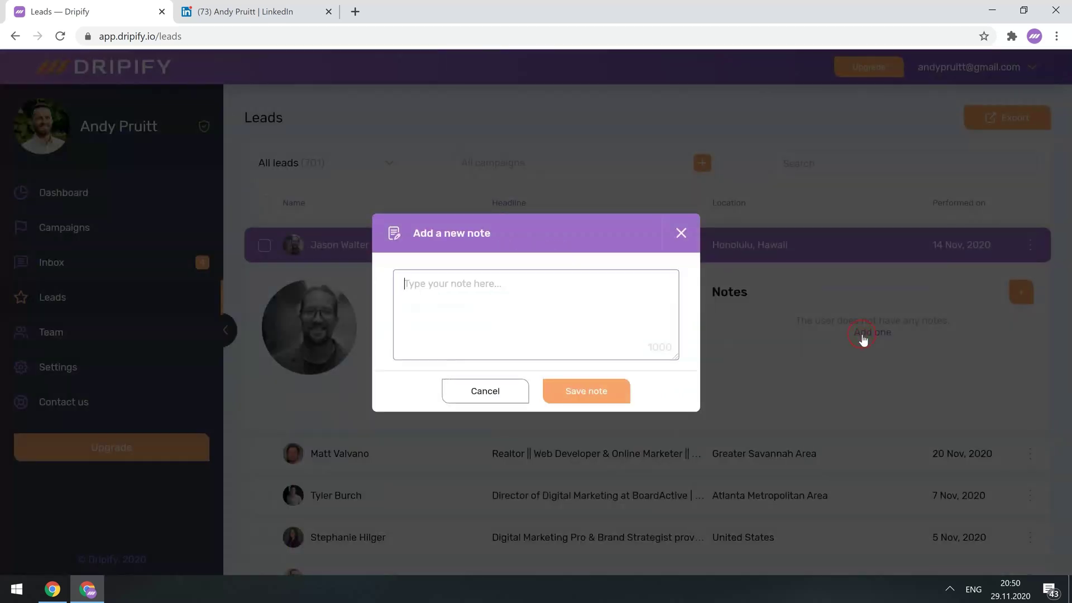
pyautogui.click(682, 232)
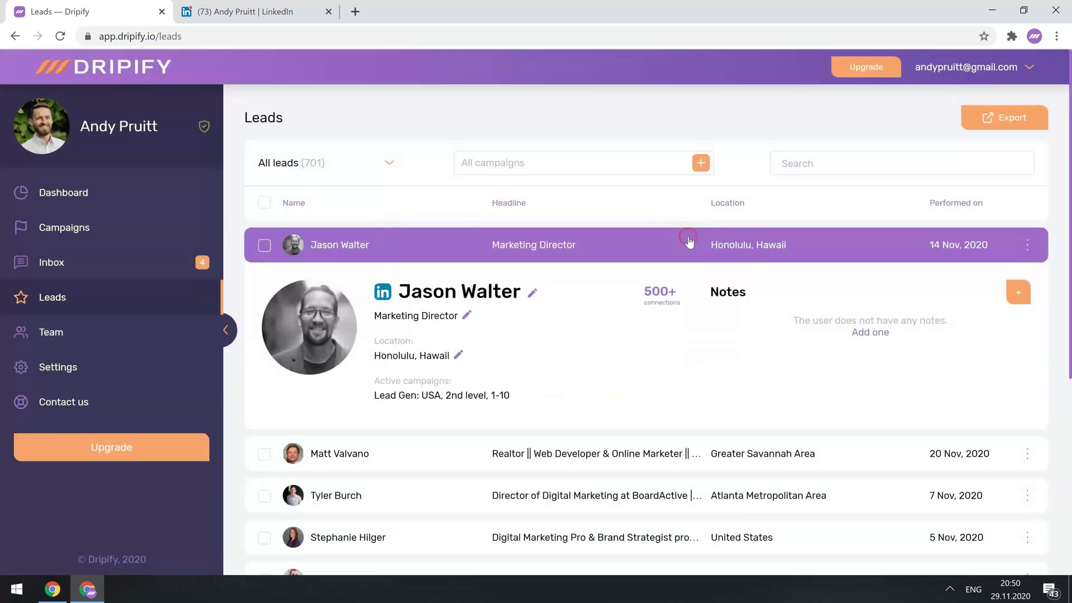
# Glance at the All campaigns filter list, then open the All leads status choices.
pyautogui.click(505, 165)
pyautogui.click(506, 163)
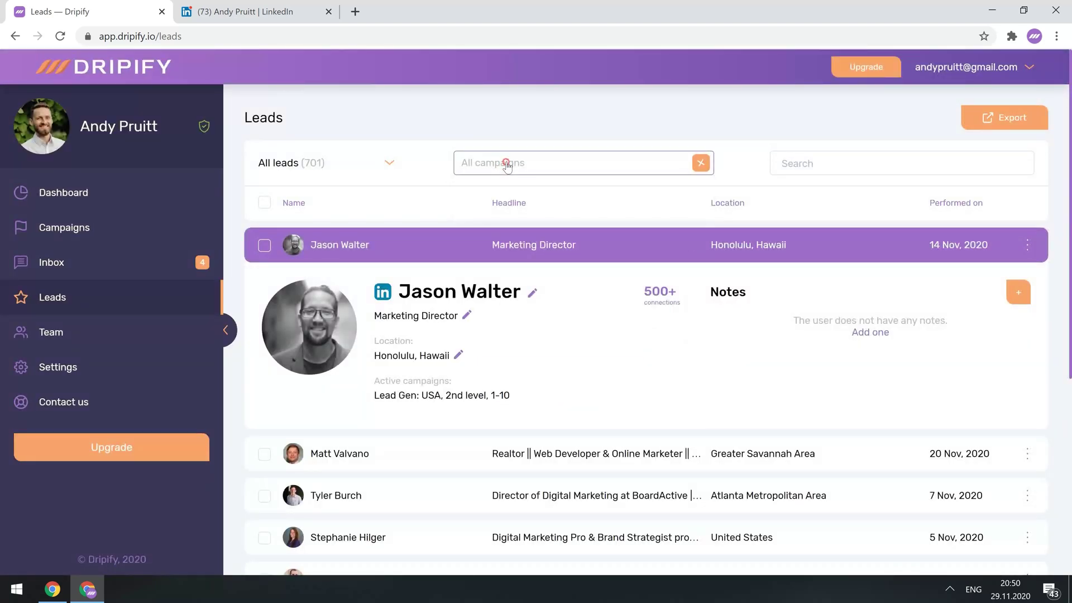
pyautogui.click(384, 162)
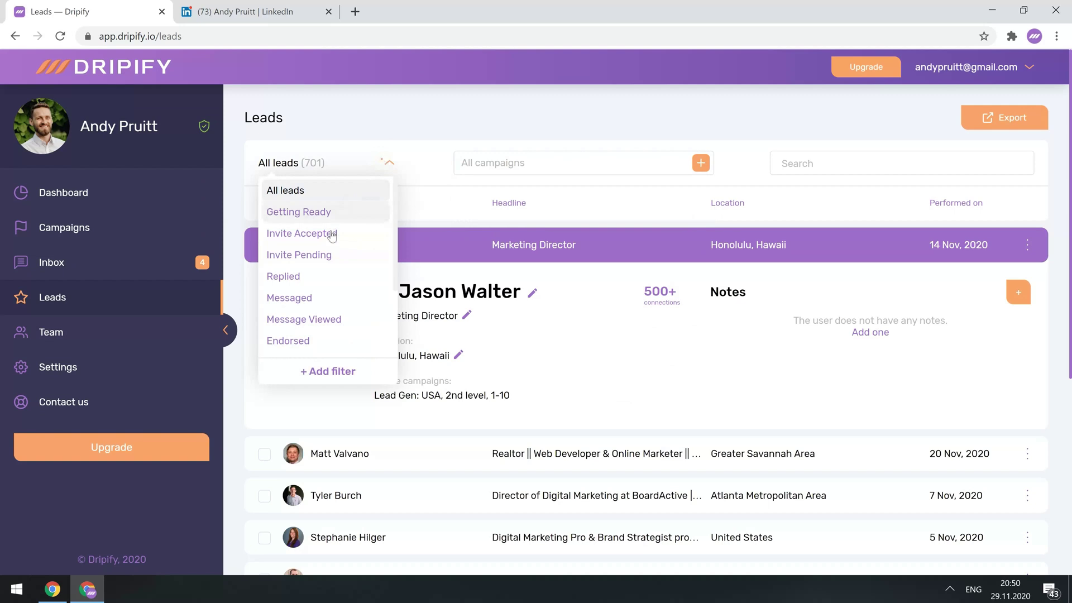
# Open the Create a new filter form from the All leads list, then cancel it.
pyautogui.scroll(-3, 333, 238)
pyautogui.scroll(3, 331, 239)
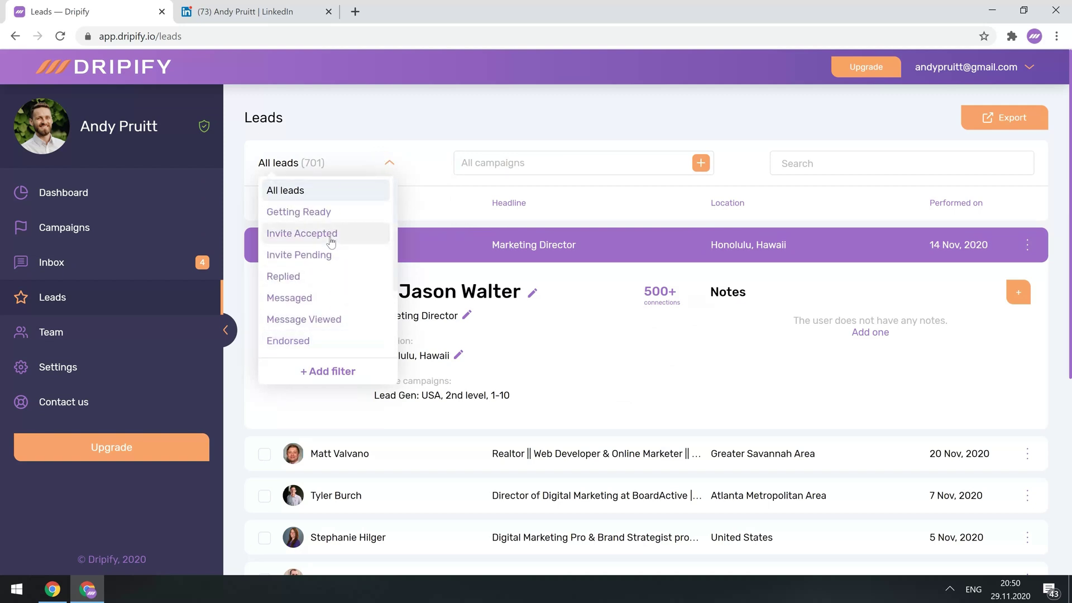
pyautogui.click(321, 372)
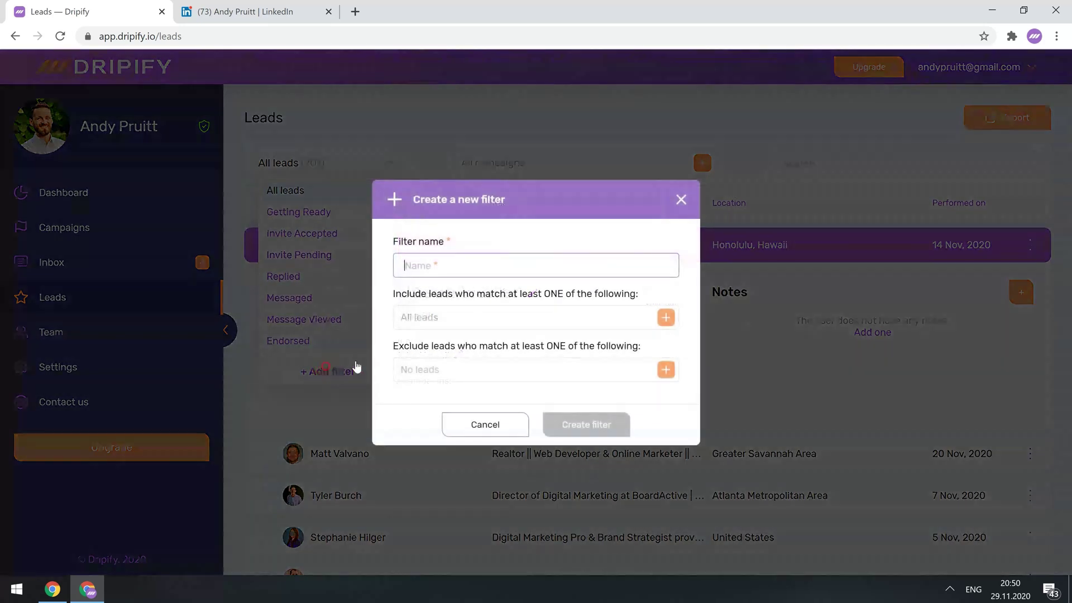
pyautogui.click(681, 200)
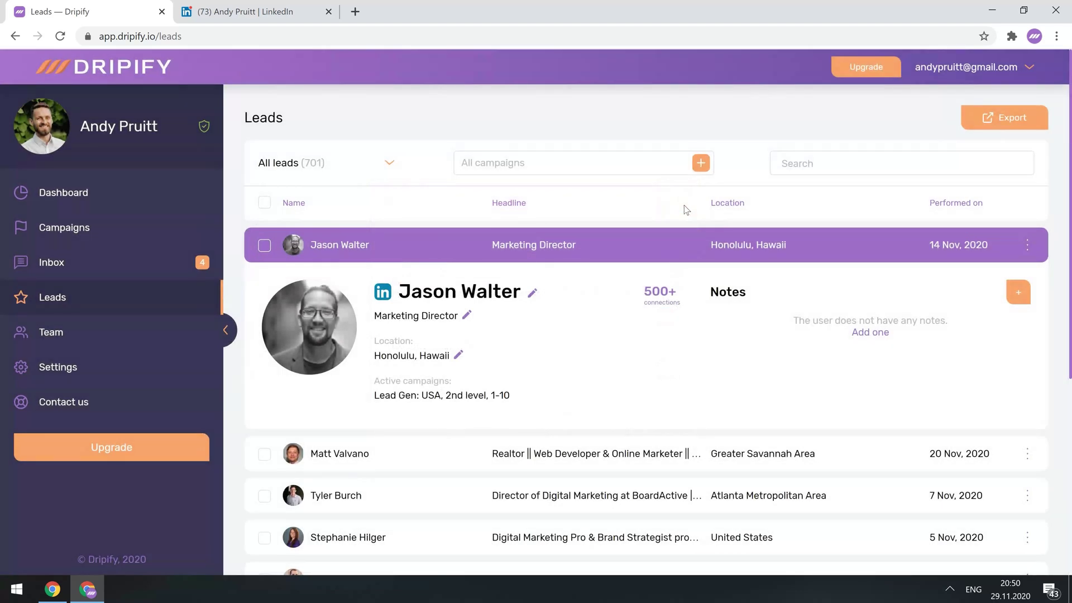
# On the Team page, view pending Invites and return to the Members list.
pyautogui.click(104, 330)
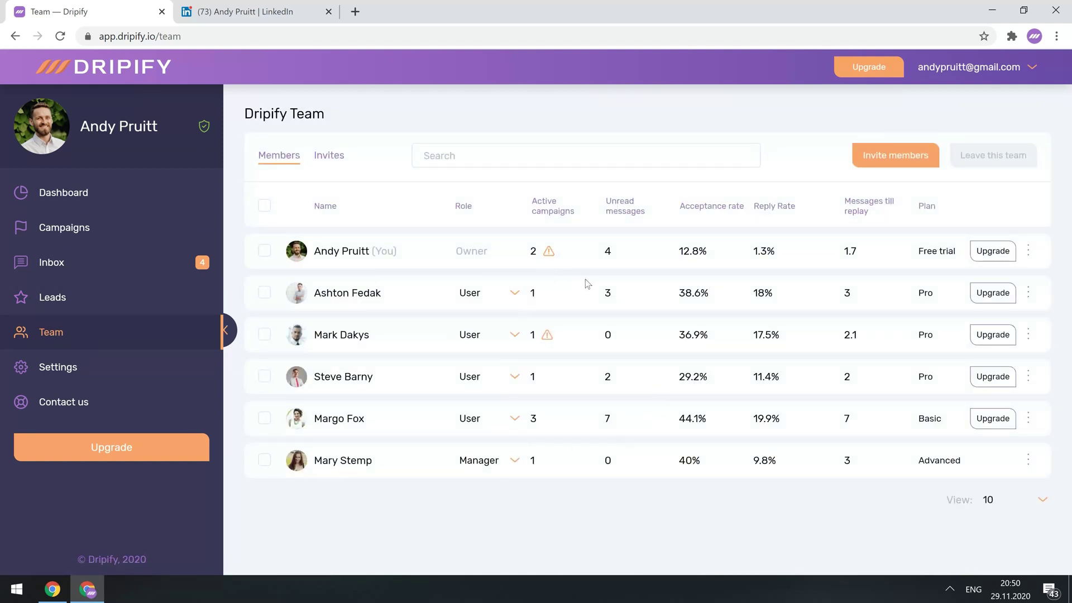
pyautogui.click(329, 157)
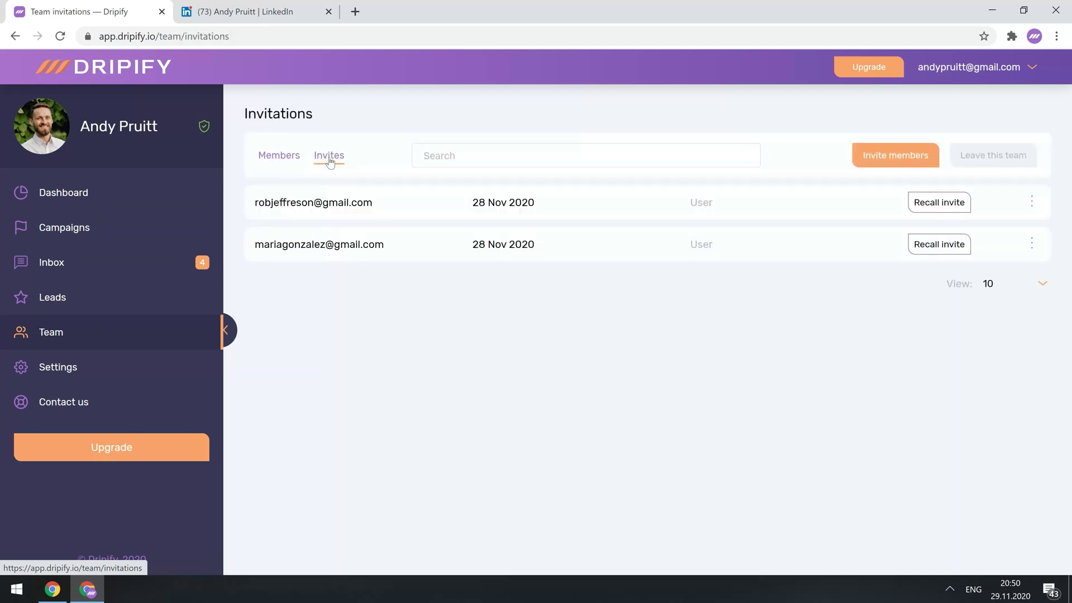
pyautogui.click(281, 156)
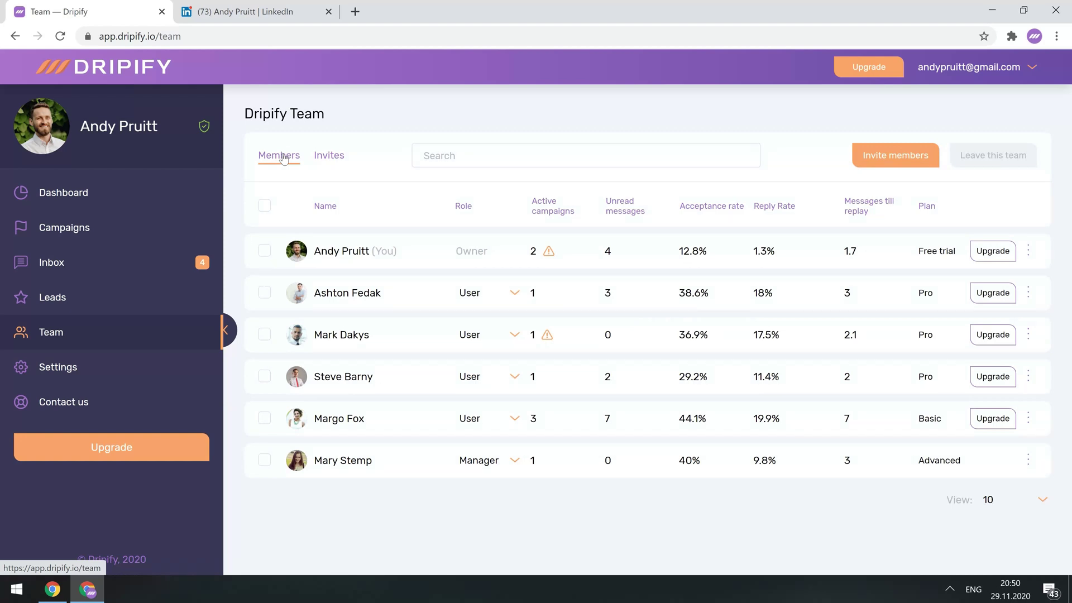
# Check the second member's Role choices, keeping User, and open a member's performance profile.
pyautogui.click(478, 295)
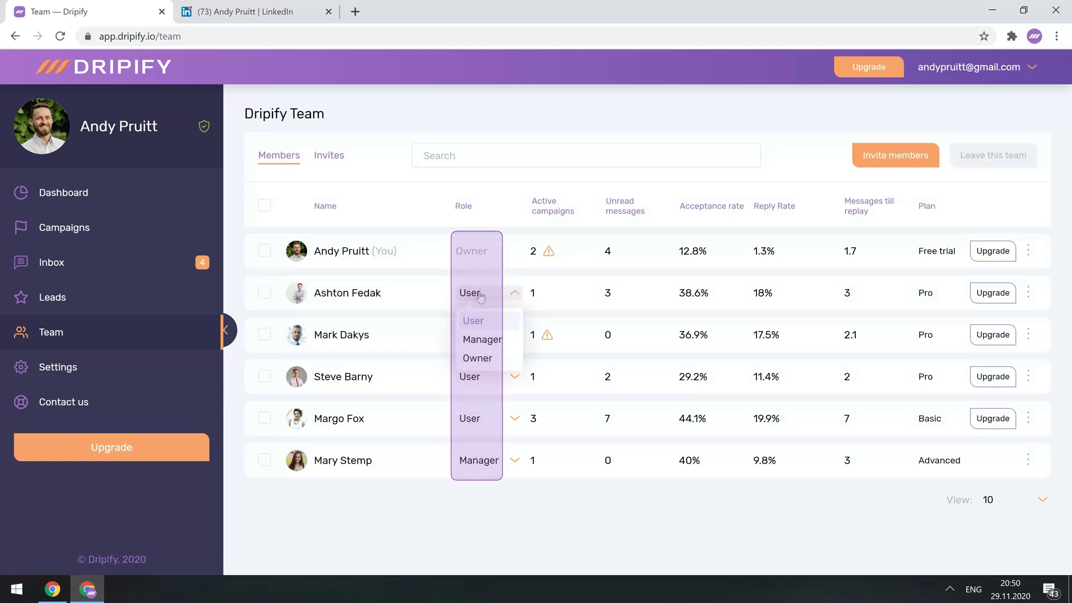
pyautogui.click(480, 296)
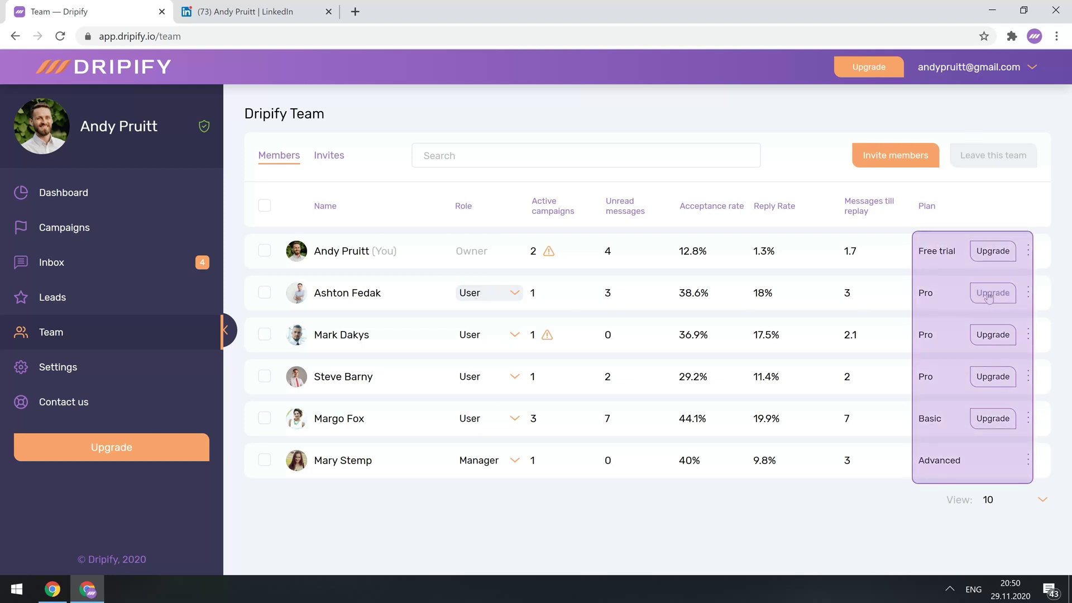
pyautogui.click(343, 338)
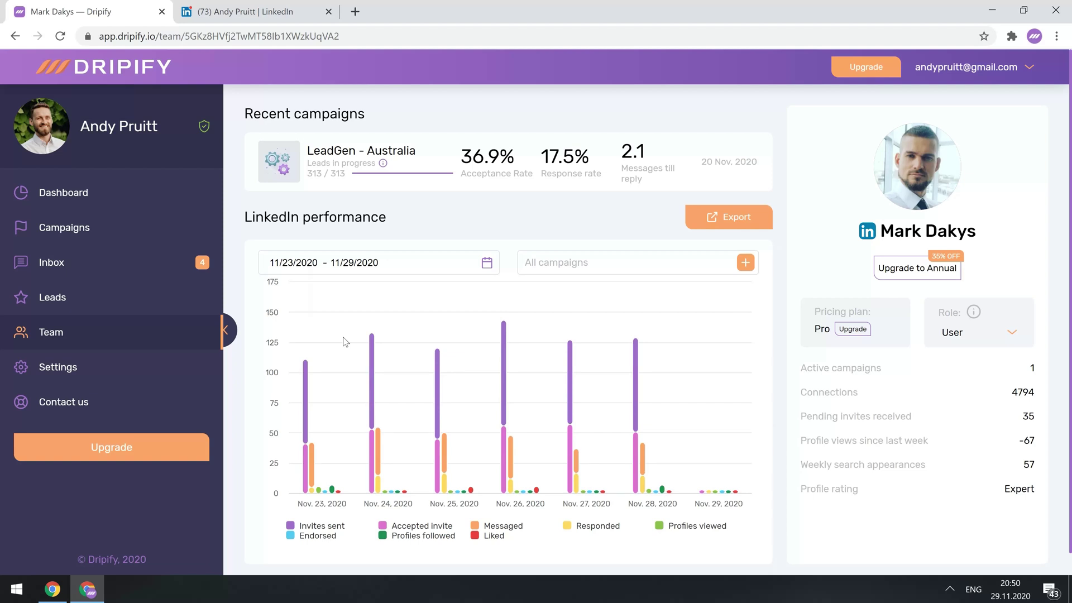
# In Settings, toggle Activity control off and on, view Working hours, then Subscriptions & Billing.
pyautogui.click(128, 376)
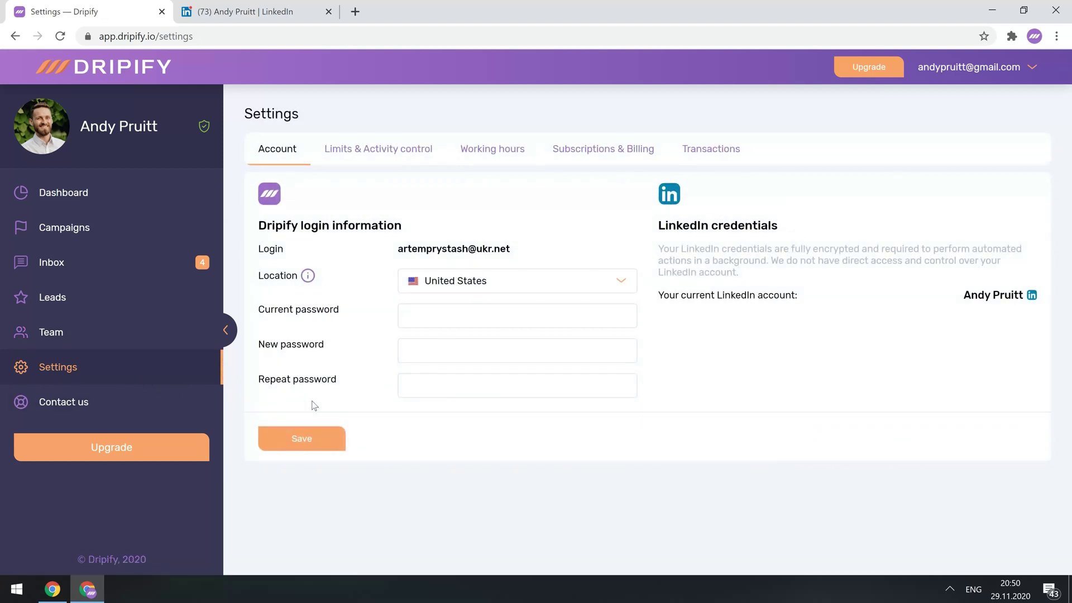
pyautogui.click(403, 149)
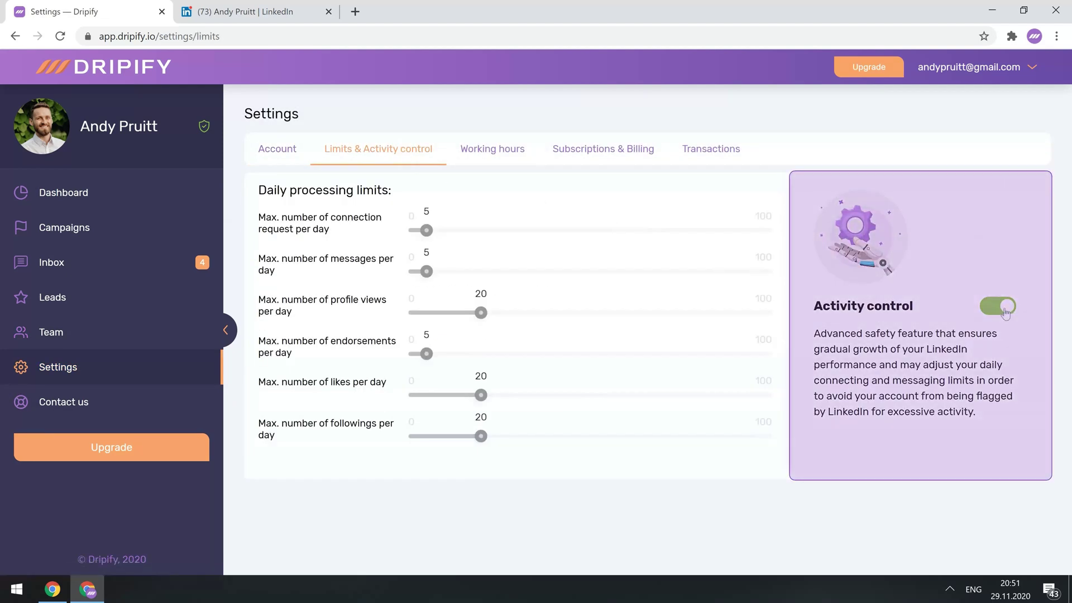
pyautogui.click(1003, 307)
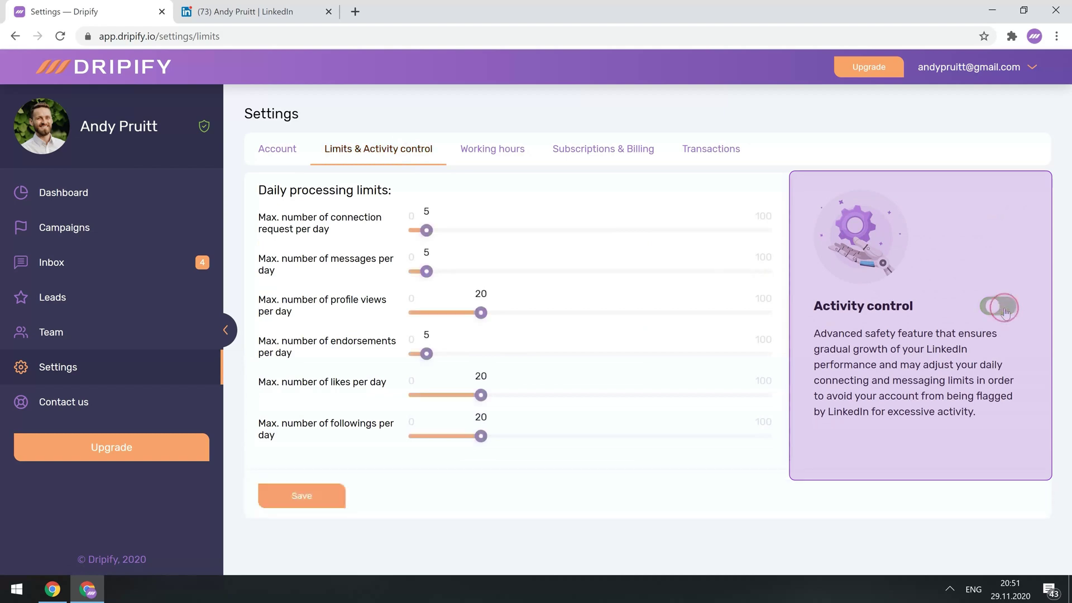
pyautogui.click(1003, 307)
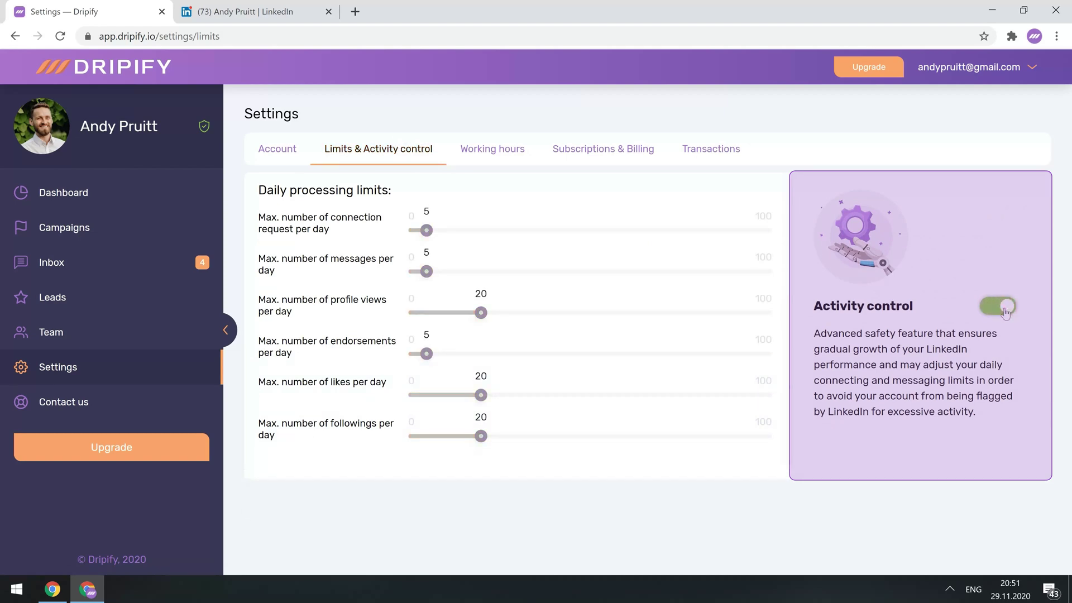
pyautogui.click(497, 151)
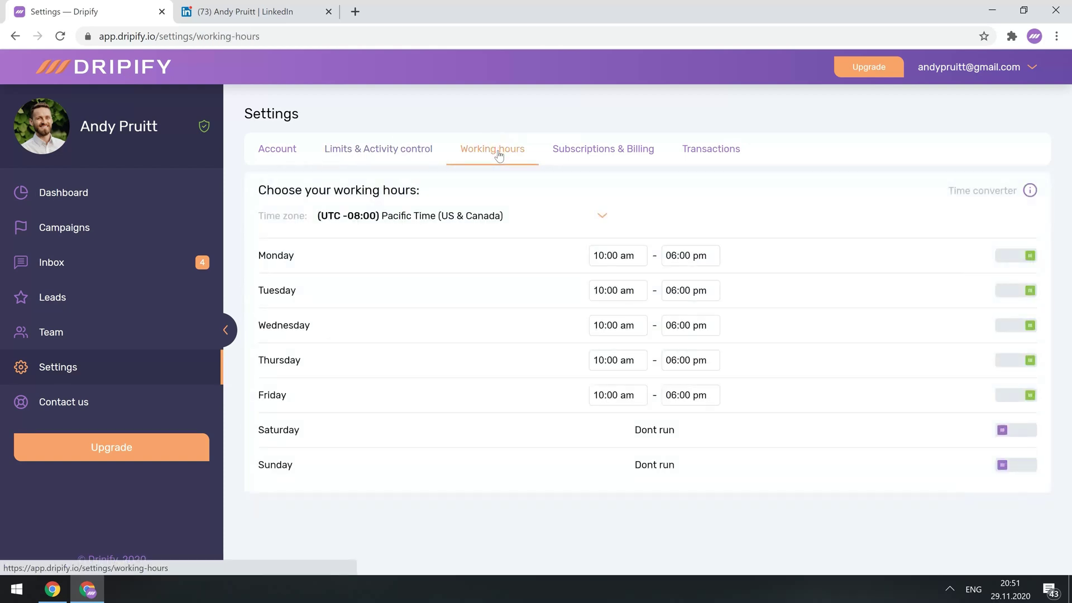
pyautogui.click(597, 152)
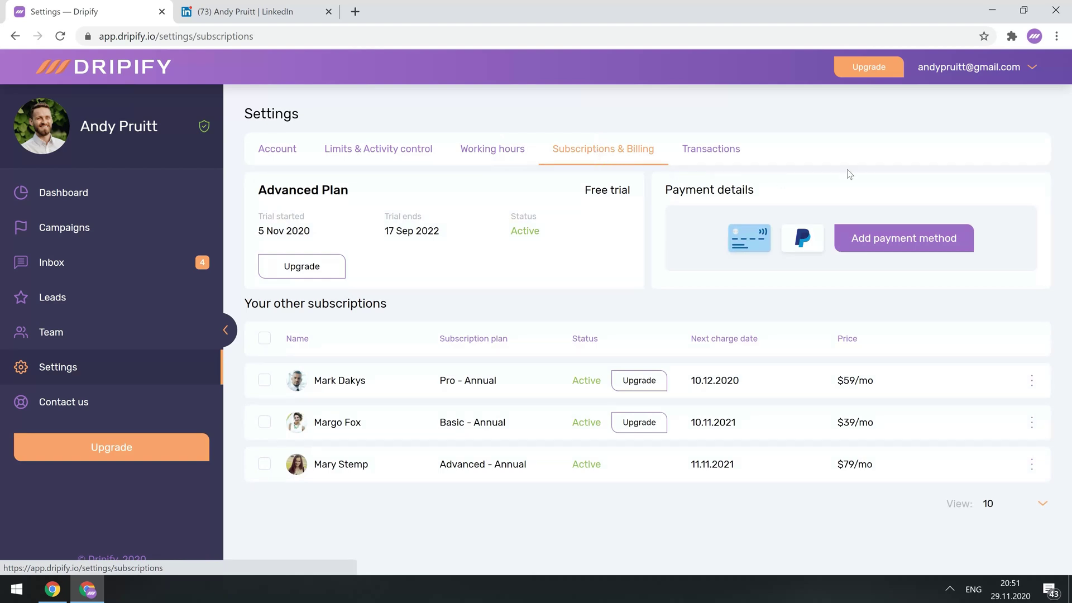
# Open the account menu from the account e-mail dropdown at the top right.
pyautogui.click(1029, 68)
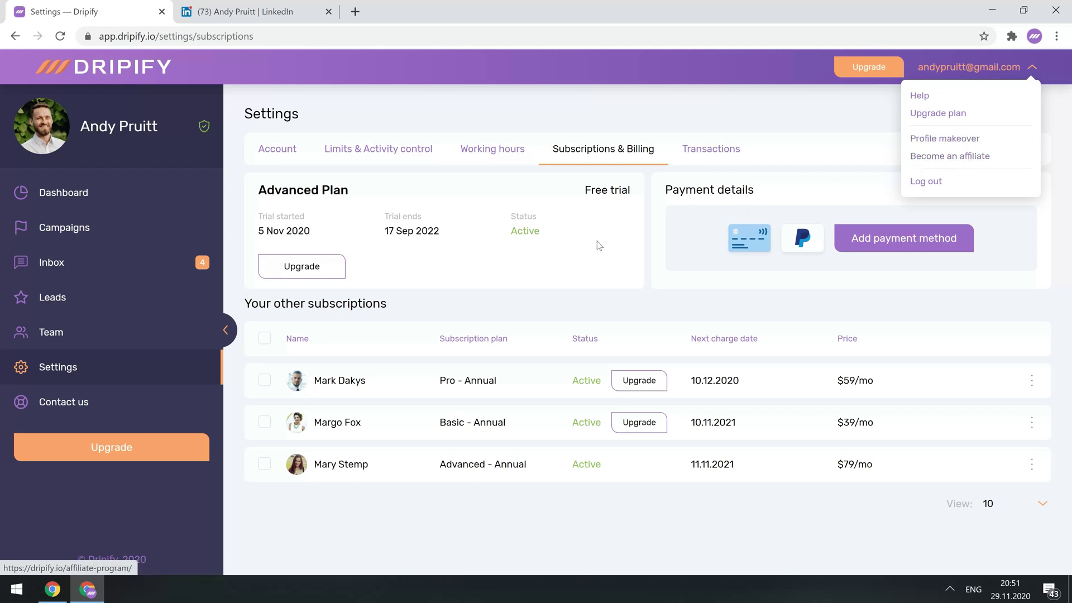
# Leave the billing settings and go back to the Dripify dashboard with its statistics, recent activity and recent campaigns.
pyautogui.click(109, 194)
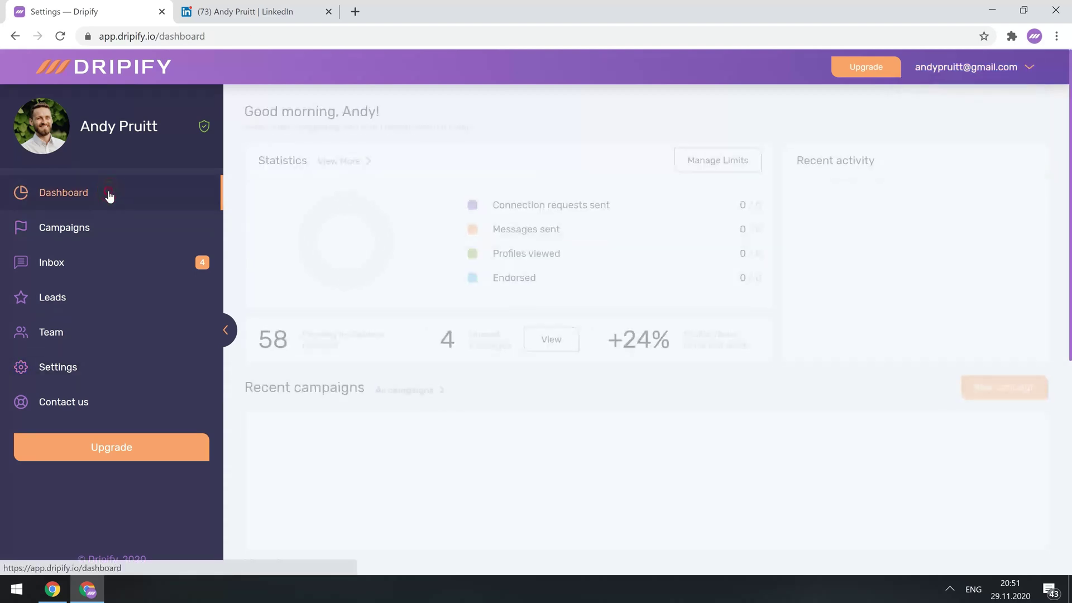